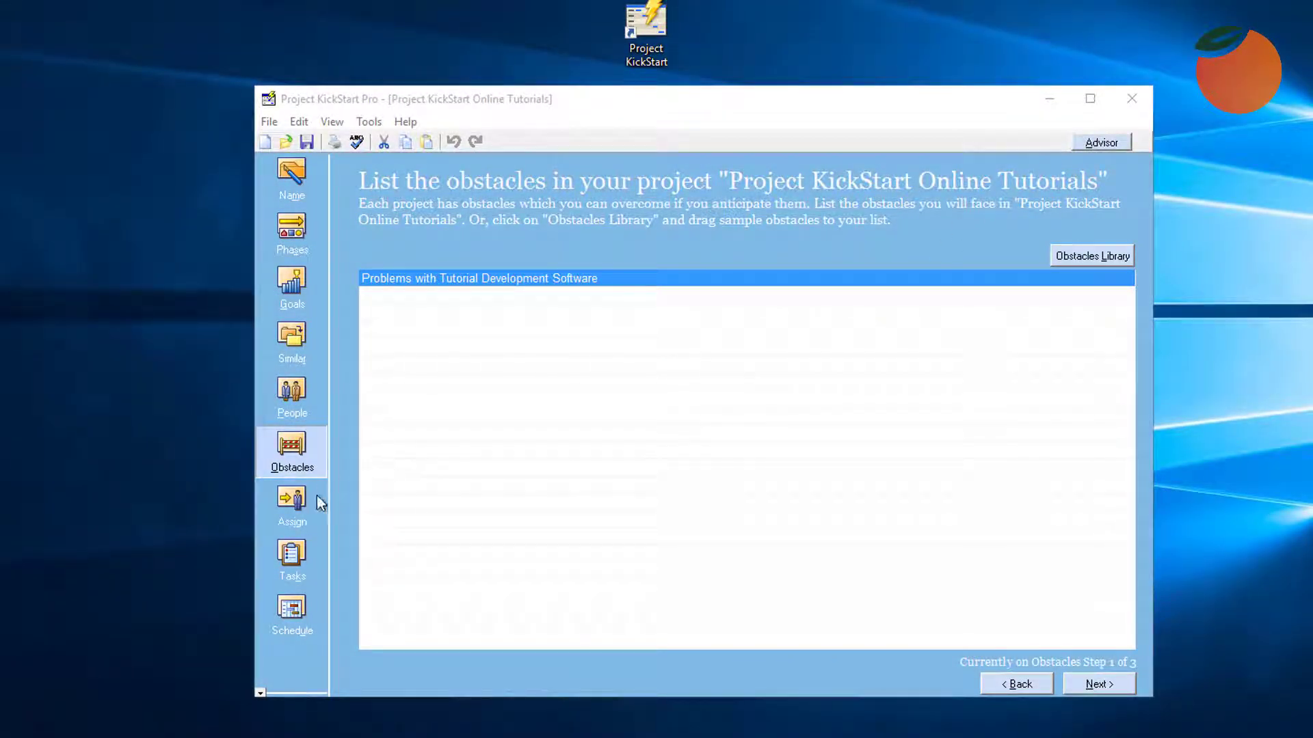
# Step: Switch from the obstacles list to the Assign tasks to people page via the sidebar
pyautogui.click(299, 499)
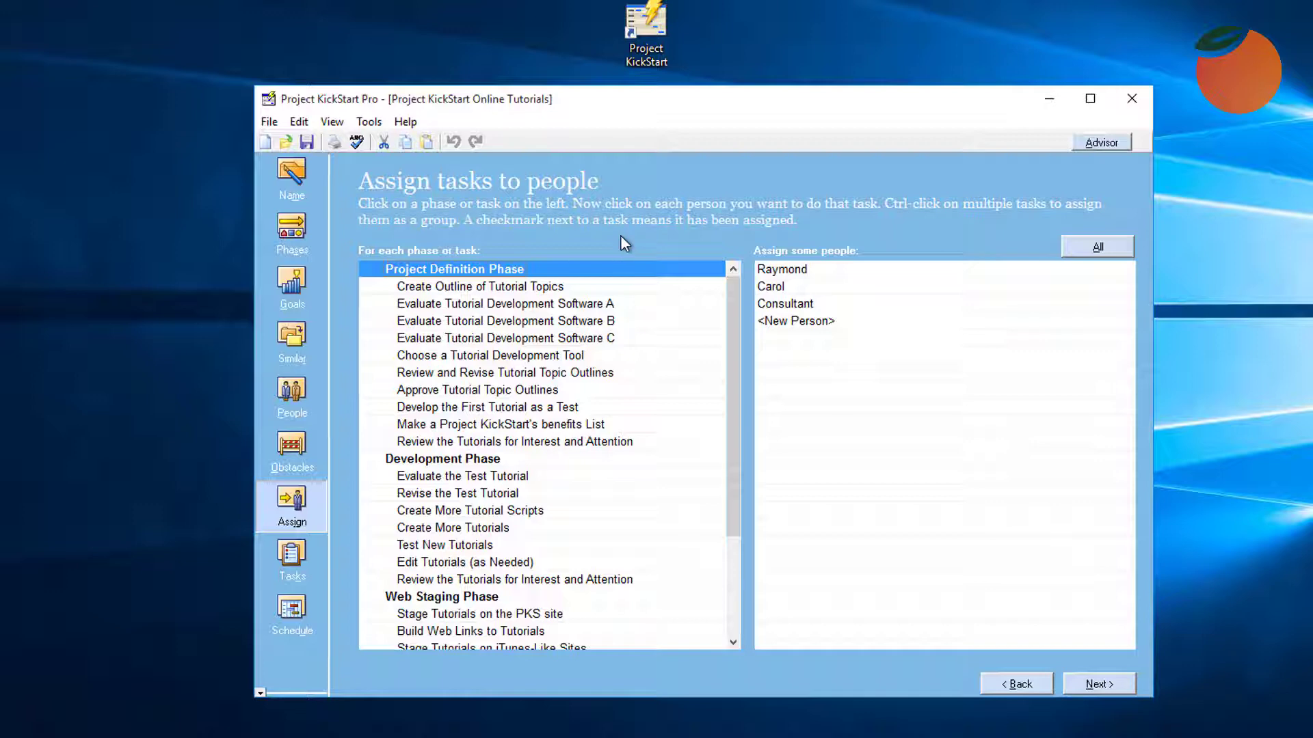
# Step: Select Create Outline of Tutorial Topics in the phase and task list
pyautogui.click(546, 288)
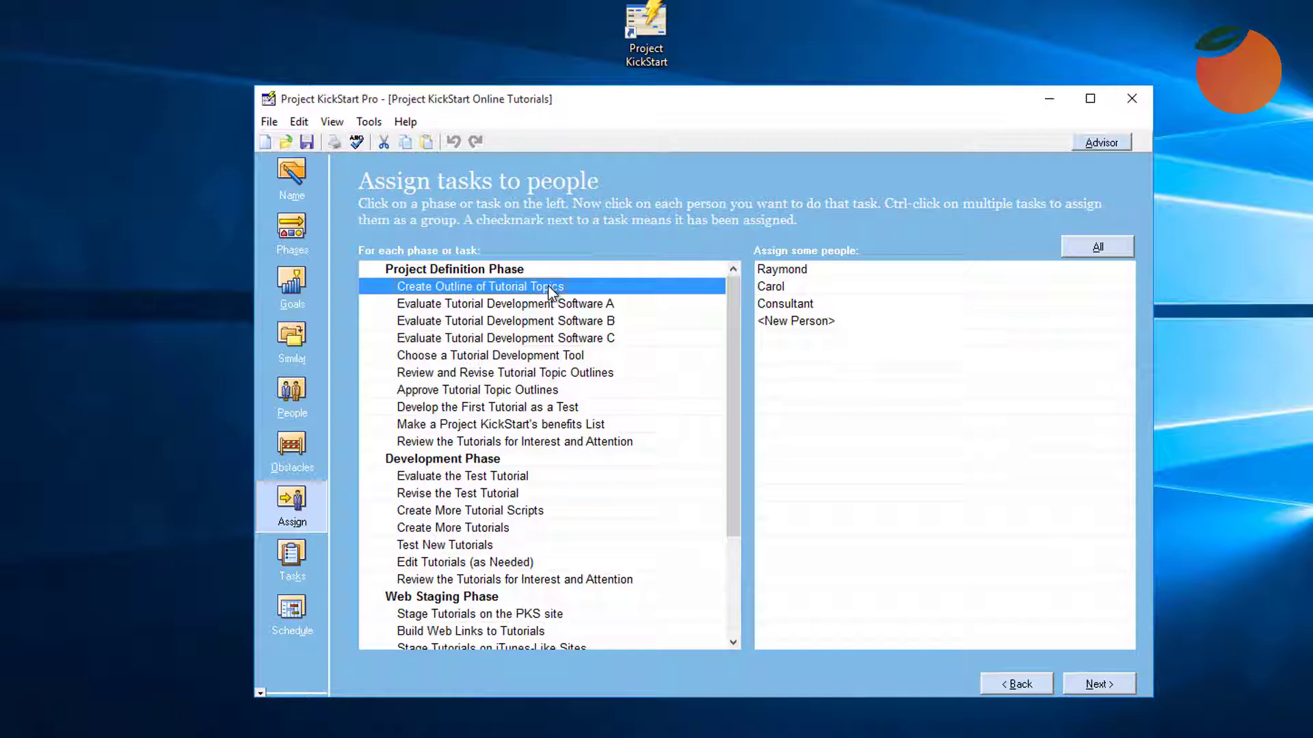
# Step: Give Create Outline of Tutorial Topics to the Consultant, removing the other team member
pyautogui.click(769, 287)
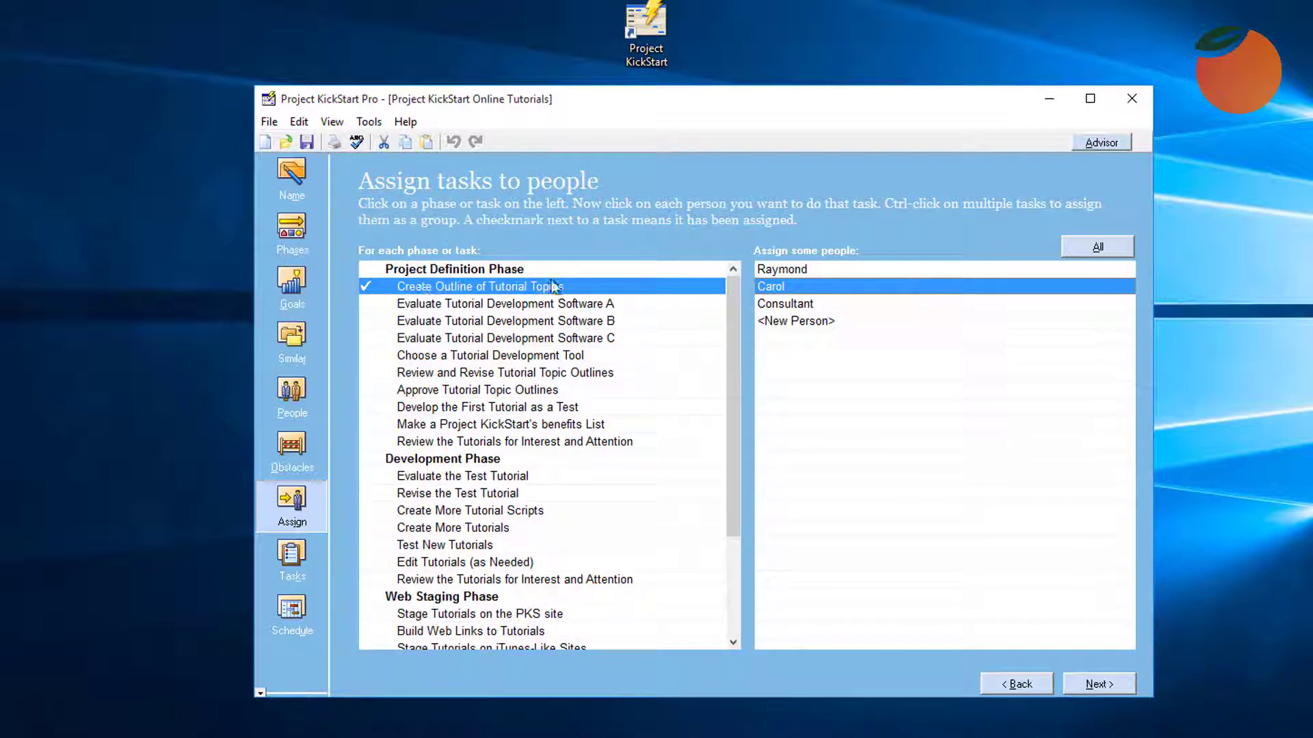
pyautogui.click(785, 309)
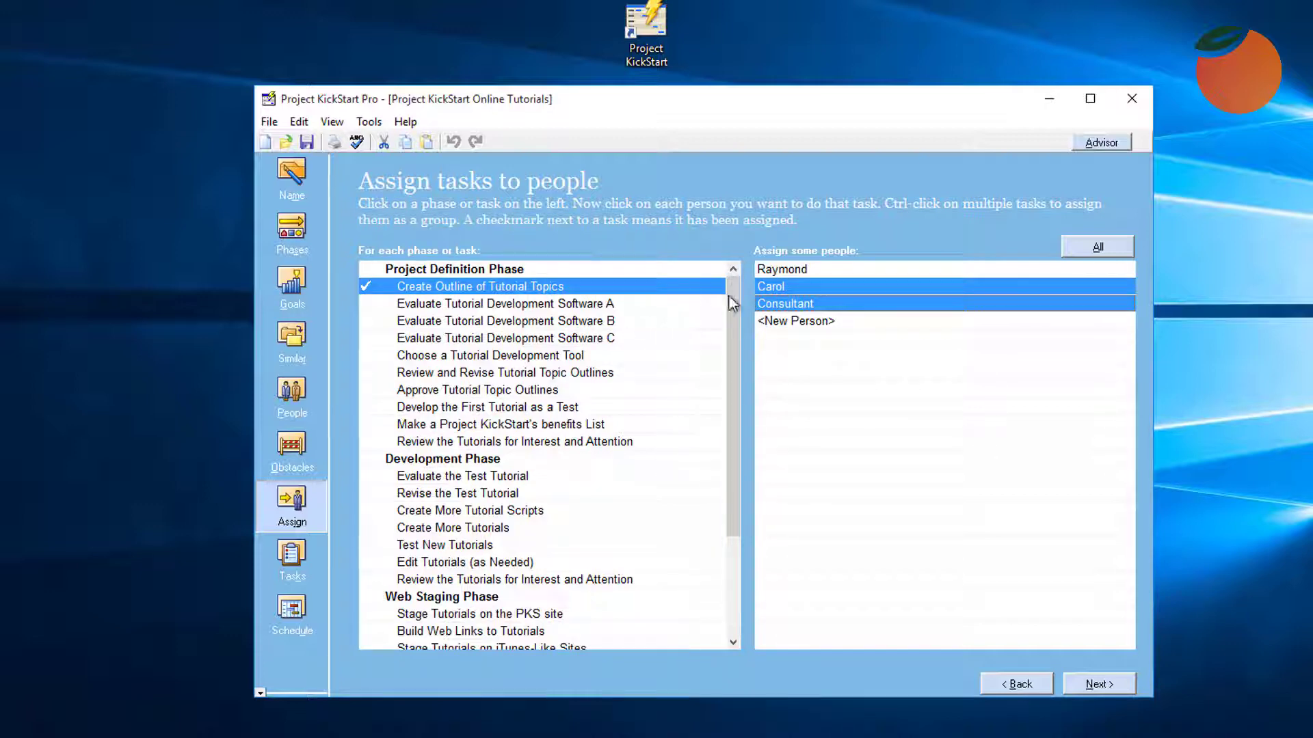
pyautogui.click(780, 290)
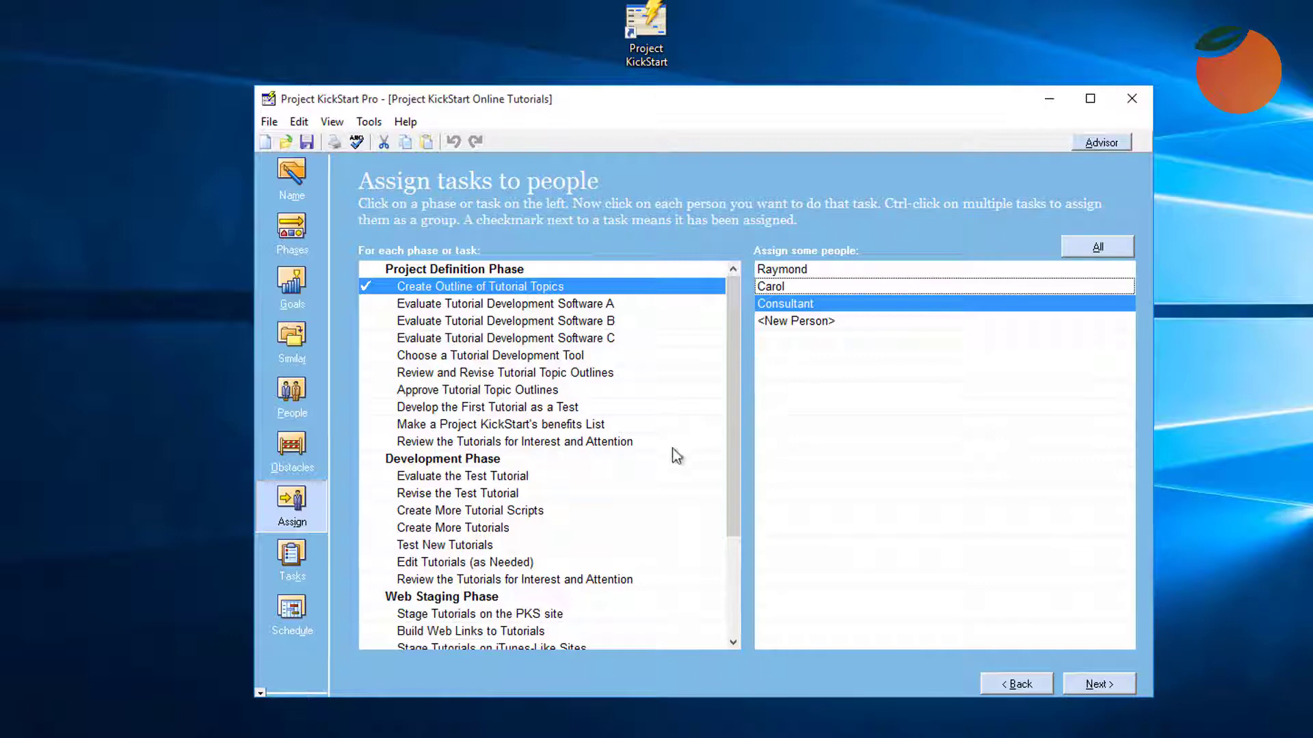
# Step: Add new person PKS Testers and assign them to Review the Tutorials for Interest and Attention
pyautogui.click(526, 442)
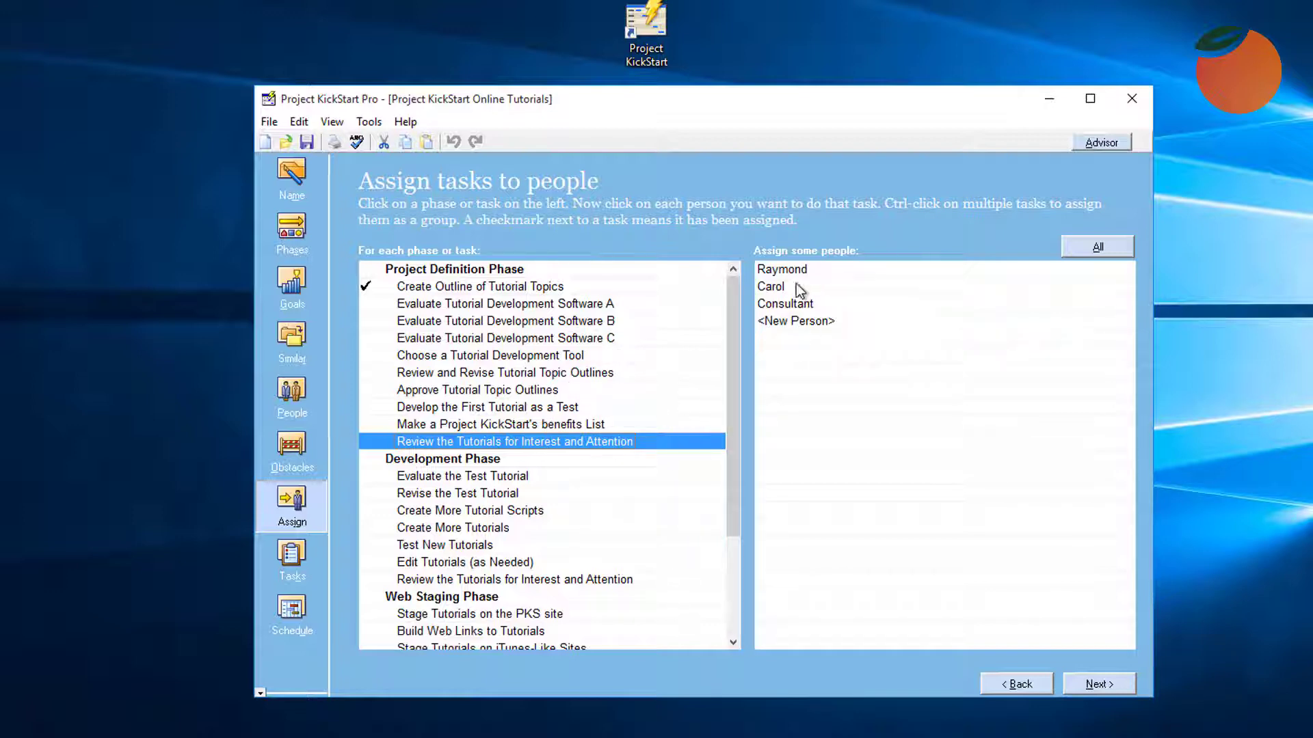
pyautogui.click(787, 320)
pyautogui.write('PKS Testers')
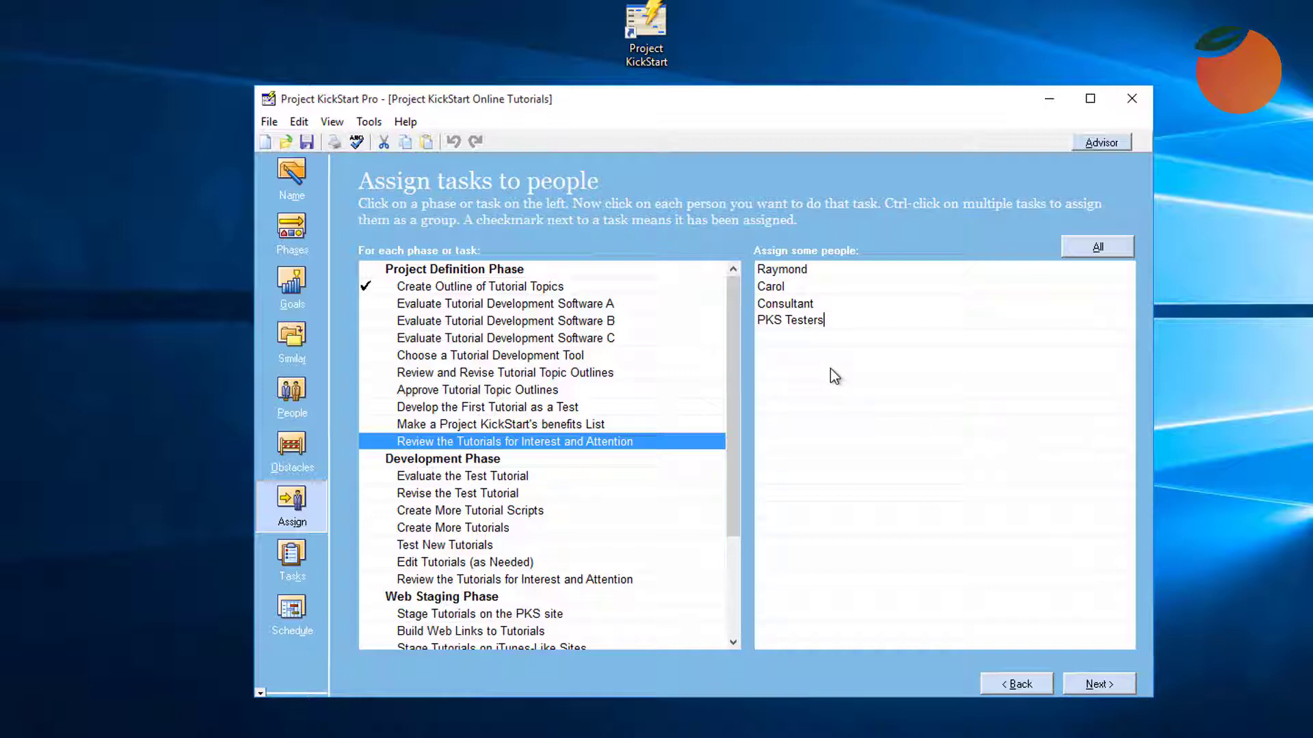
pyautogui.press('Return')
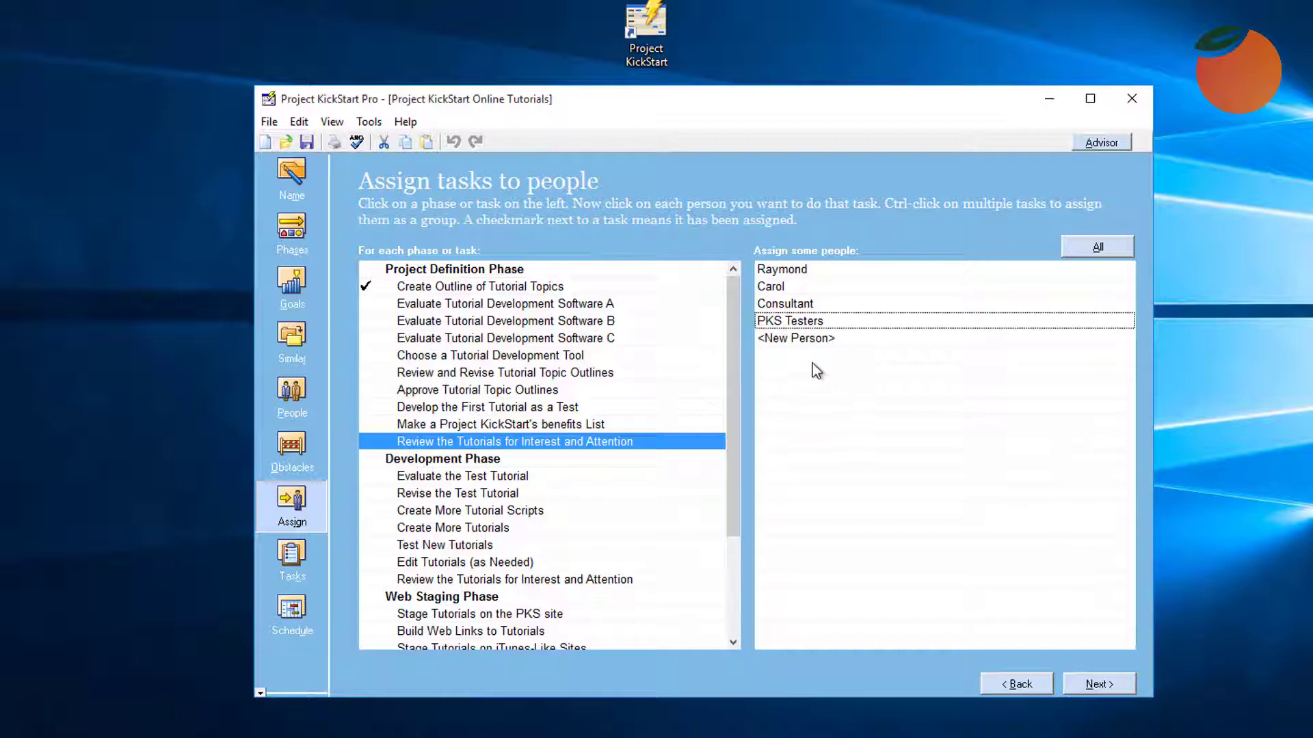
pyautogui.click(786, 326)
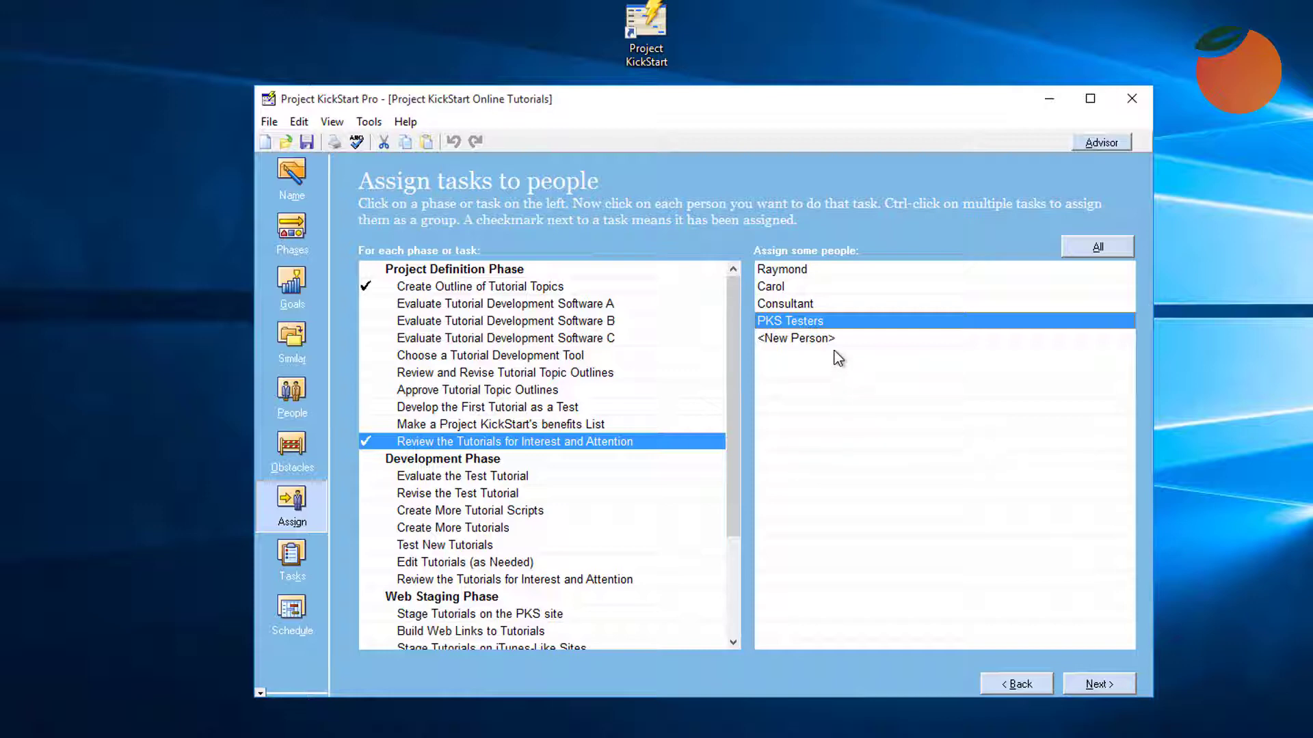
# Step: Assign the Consultant to the Development Phase tasks down through Edit Tutorials (as Needed)
pyautogui.click(778, 304)
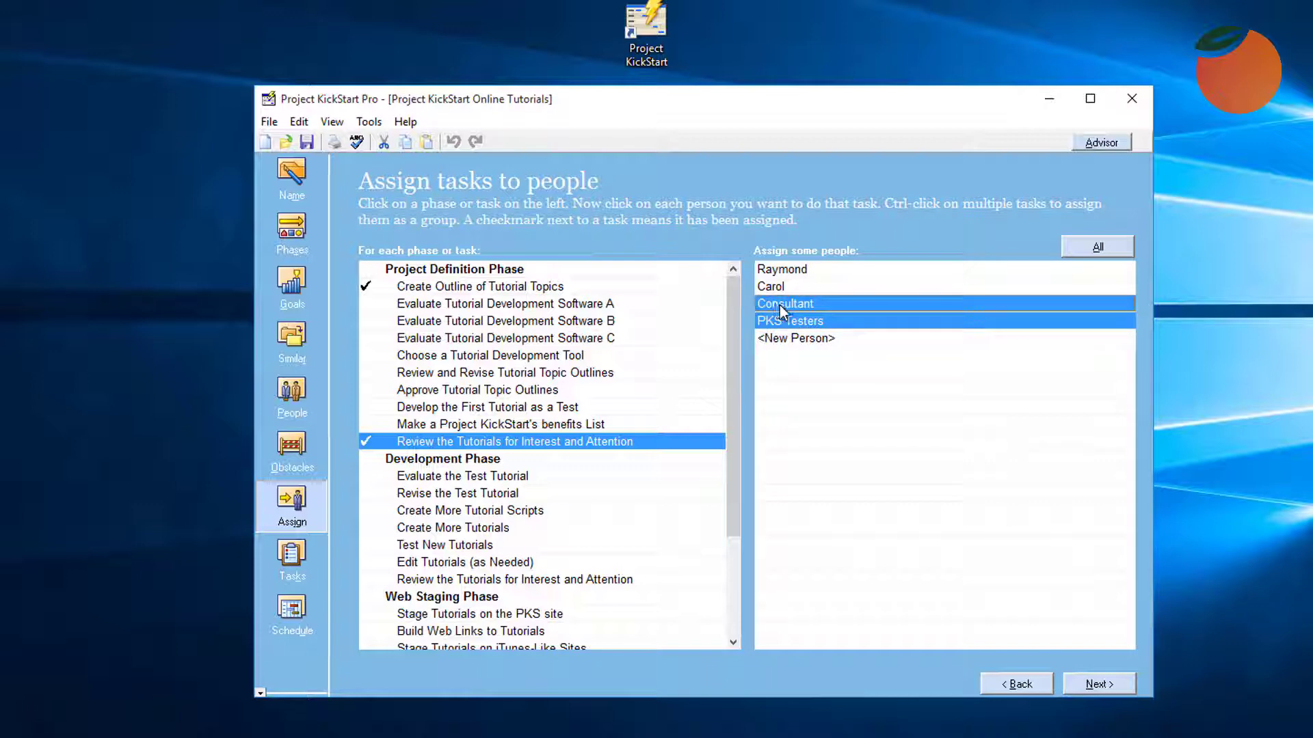
pyautogui.keyDown('shift'); pyautogui.click(550, 303); pyautogui.keyUp('shift')
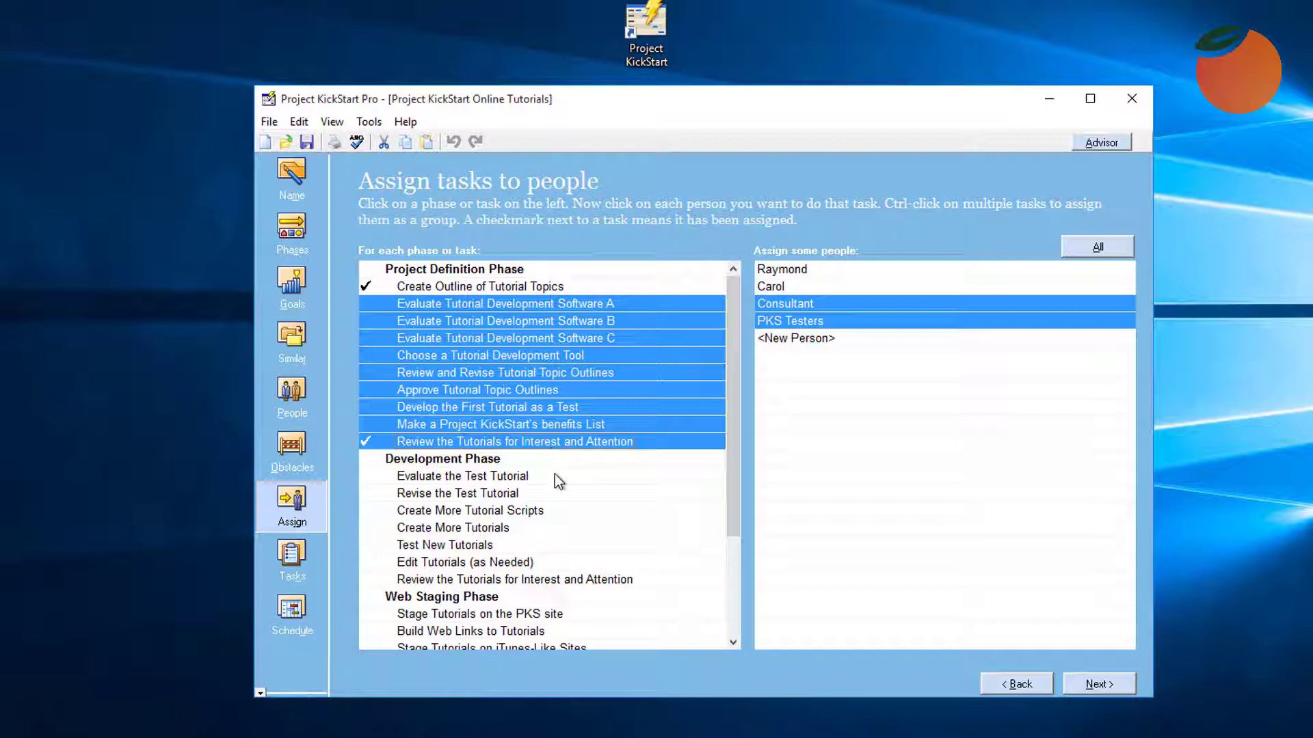
pyautogui.keyDown('shift'); pyautogui.click(509, 477); pyautogui.keyUp('shift')
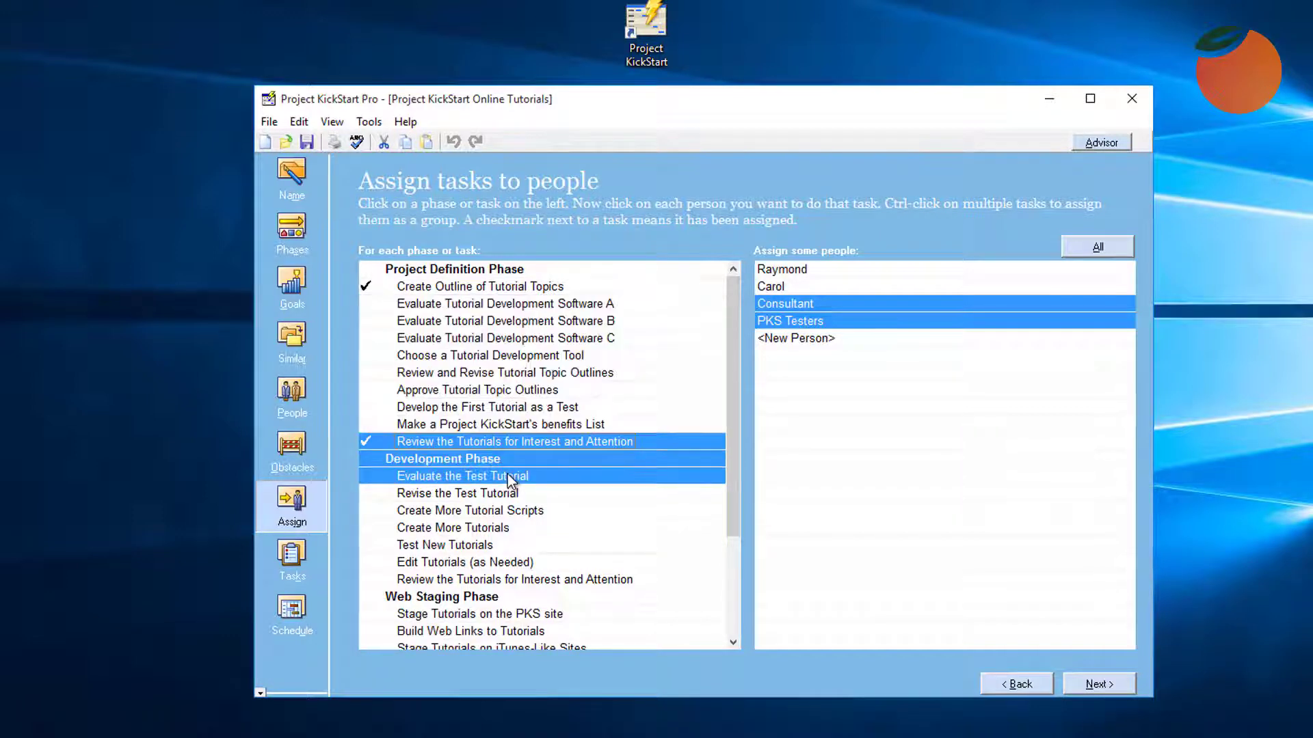
pyautogui.keyDown('shift'); pyautogui.click(486, 547); pyautogui.keyUp('shift')
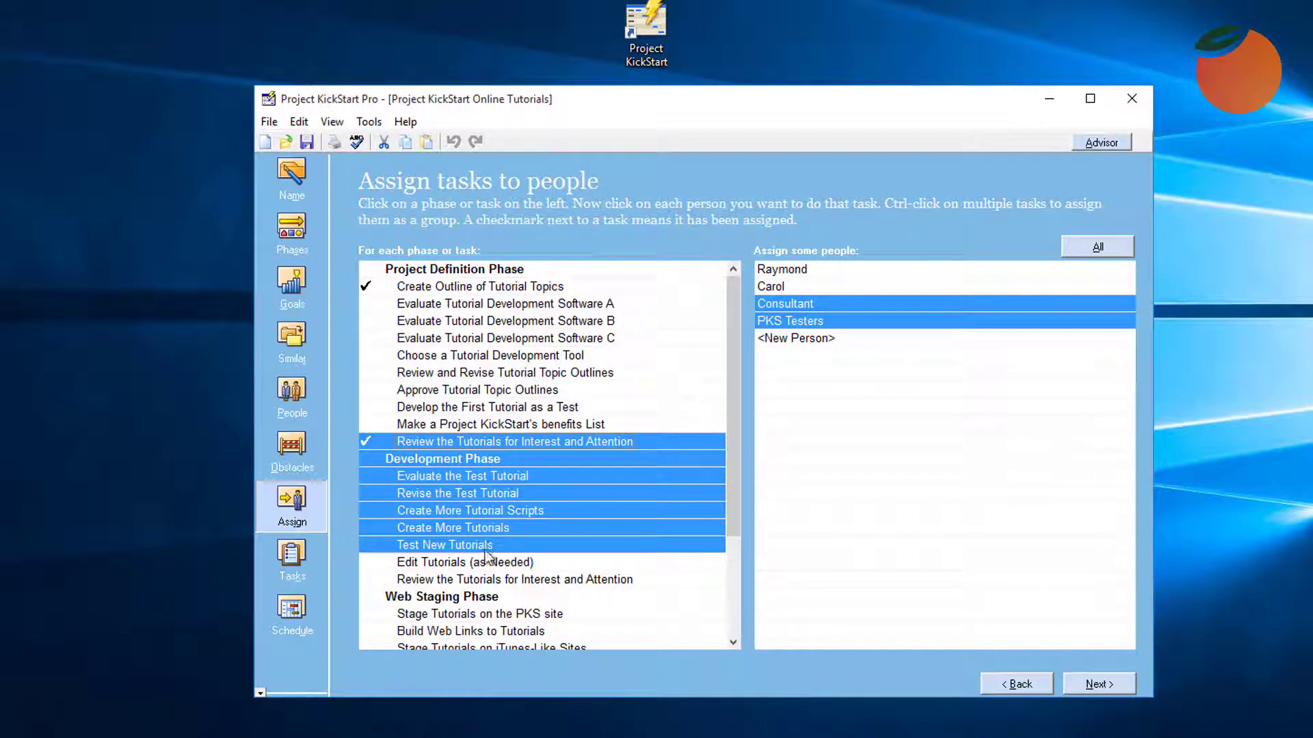
pyautogui.keyDown('shift'); pyautogui.click(486, 560); pyautogui.keyUp('shift')
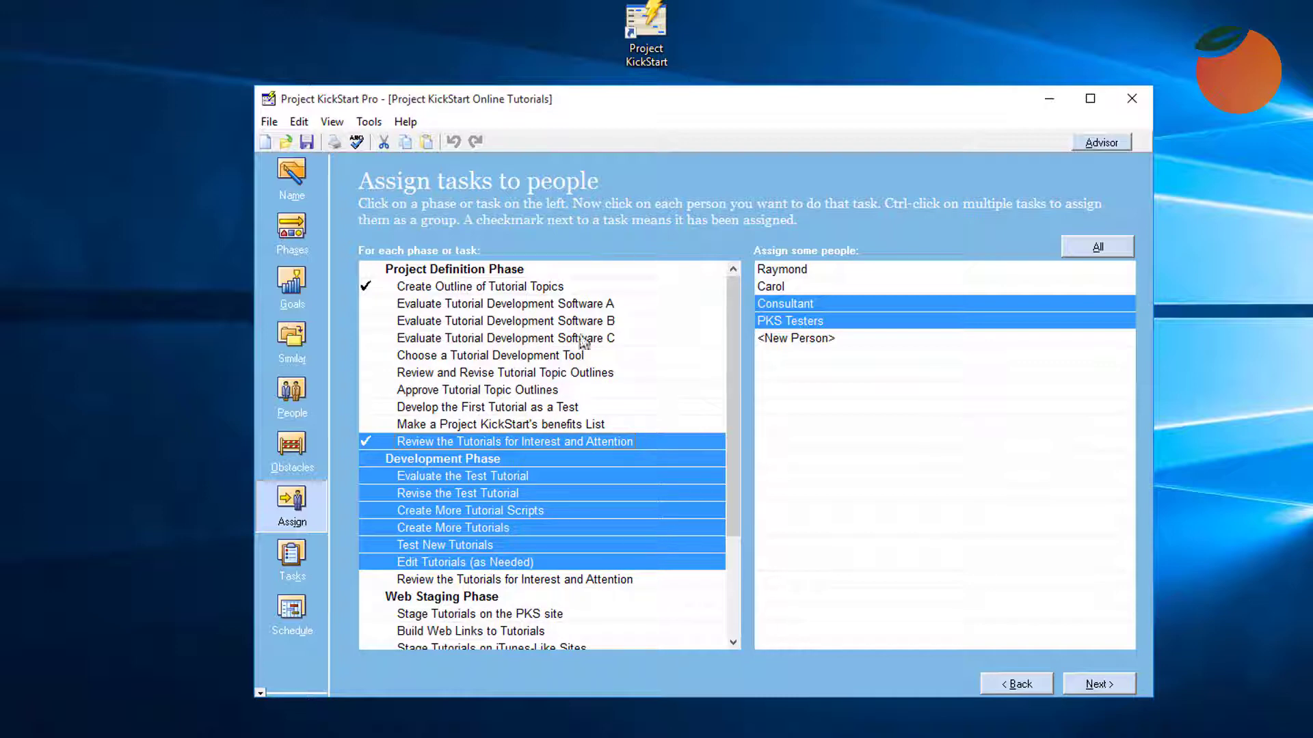
pyautogui.click(796, 302)
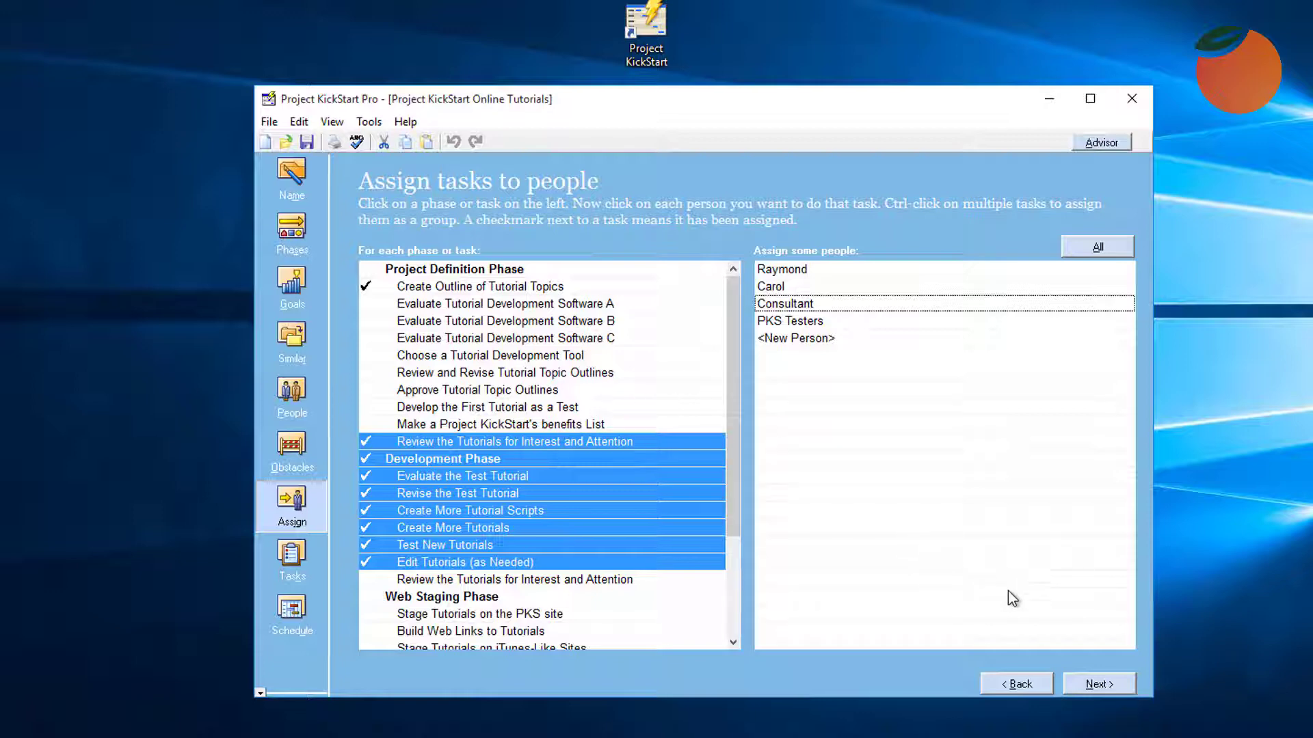
# Step: Continue to the Review and edit your Task List page showing all 31 tasks
pyautogui.click(1088, 683)
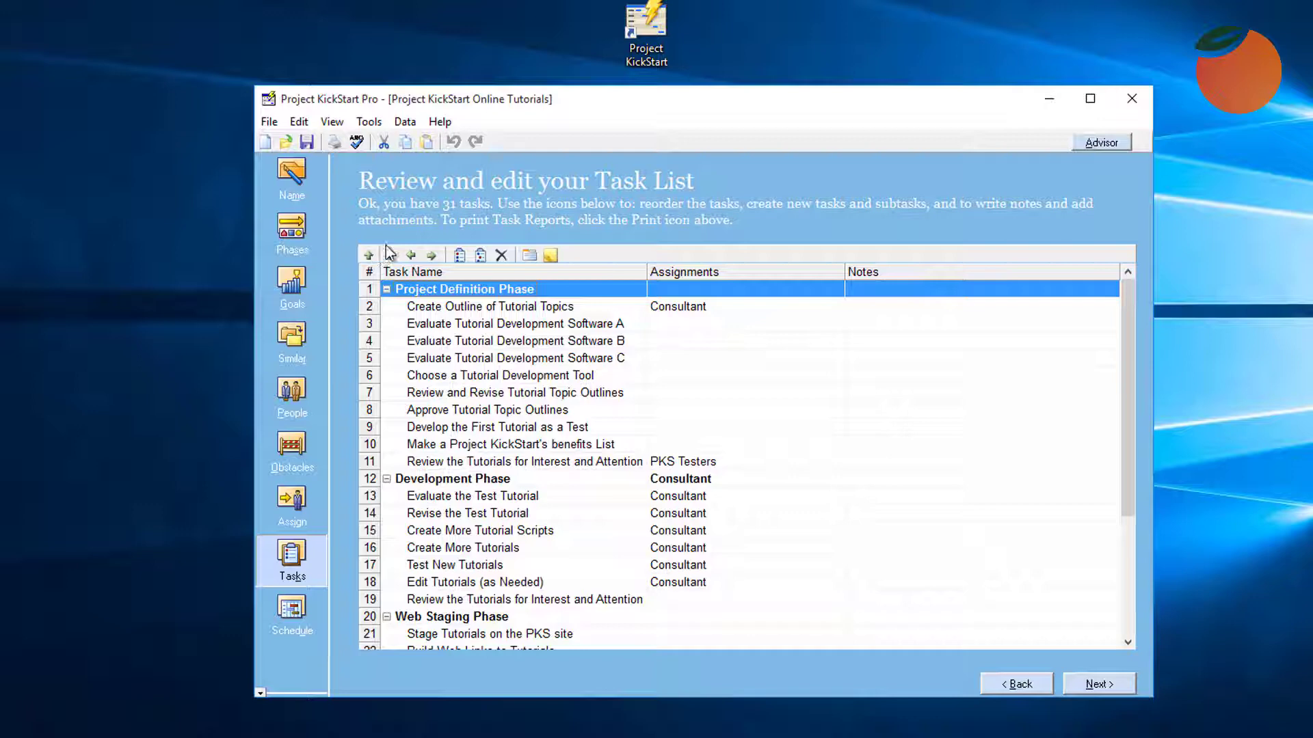
pyautogui.click(389, 267)
pyautogui.click(432, 257)
pyautogui.click(412, 258)
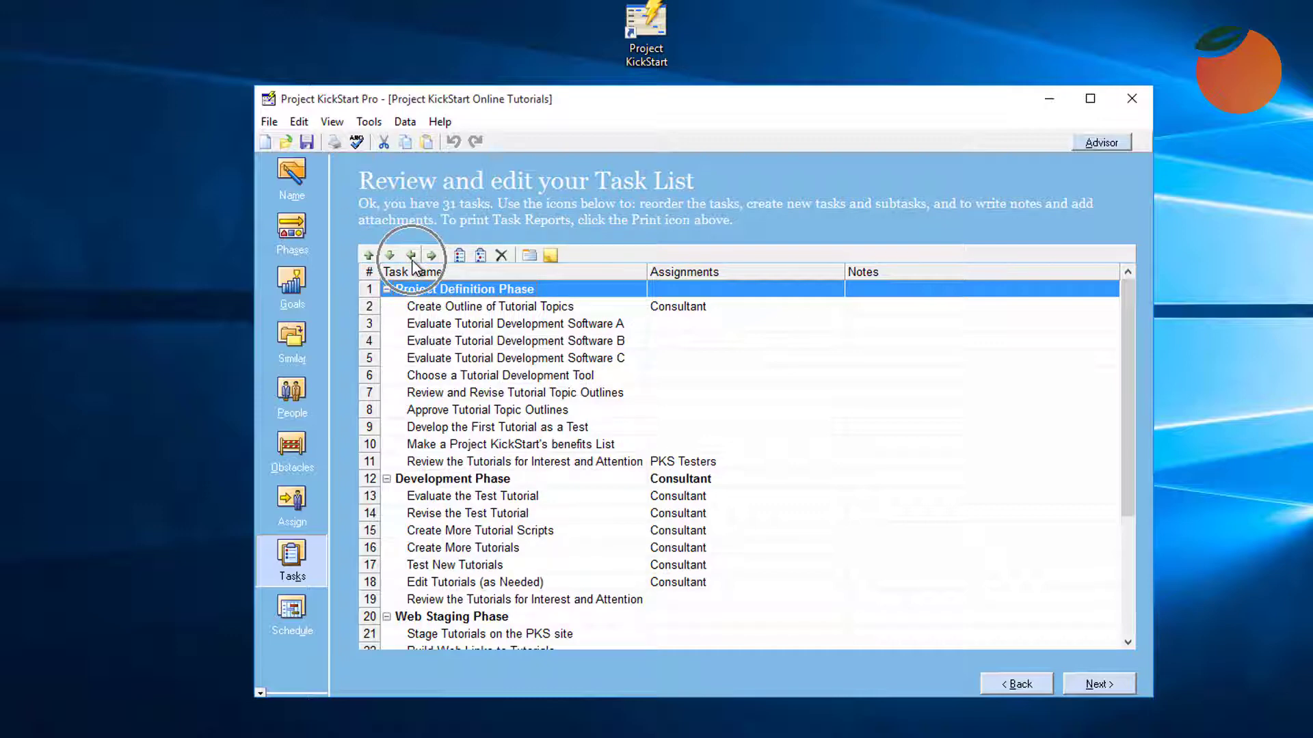
pyautogui.click(412, 267)
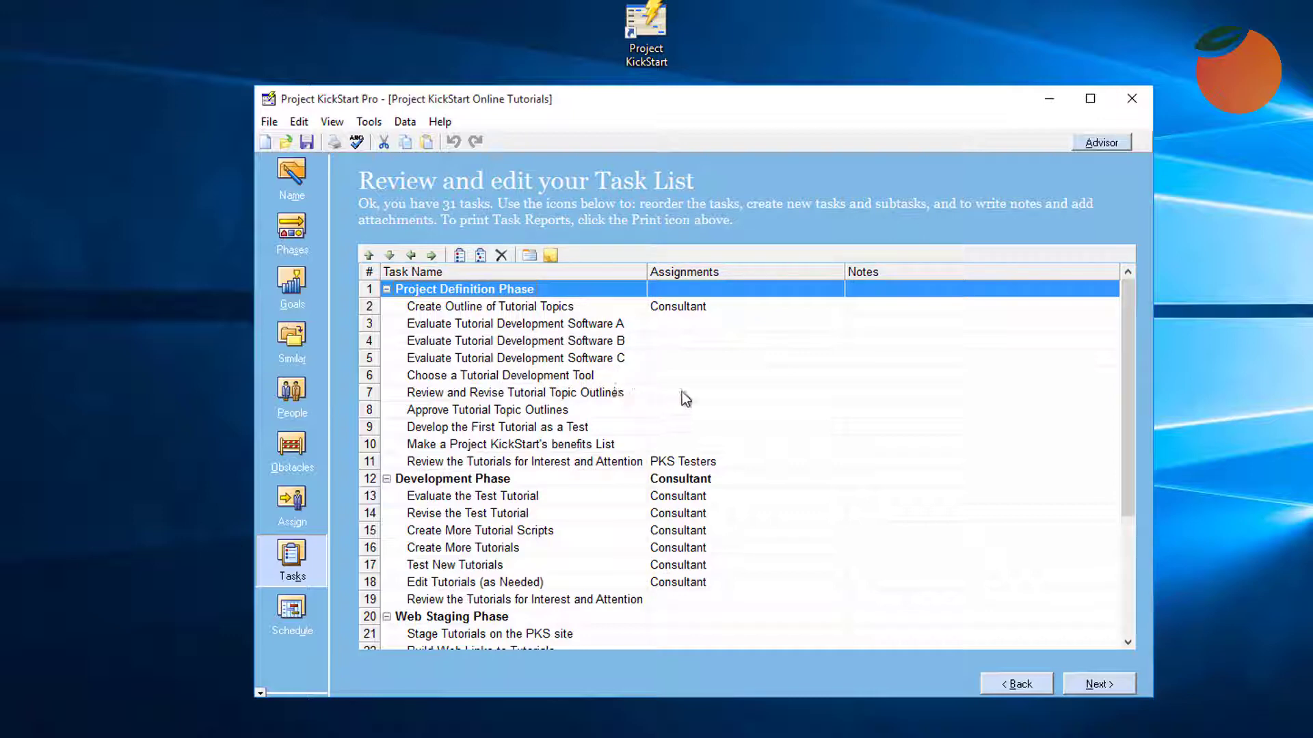
# Step: Move Acquire Consulting Support and its four subtasks up to row 1 of the task list
pyautogui.click(1128, 642)
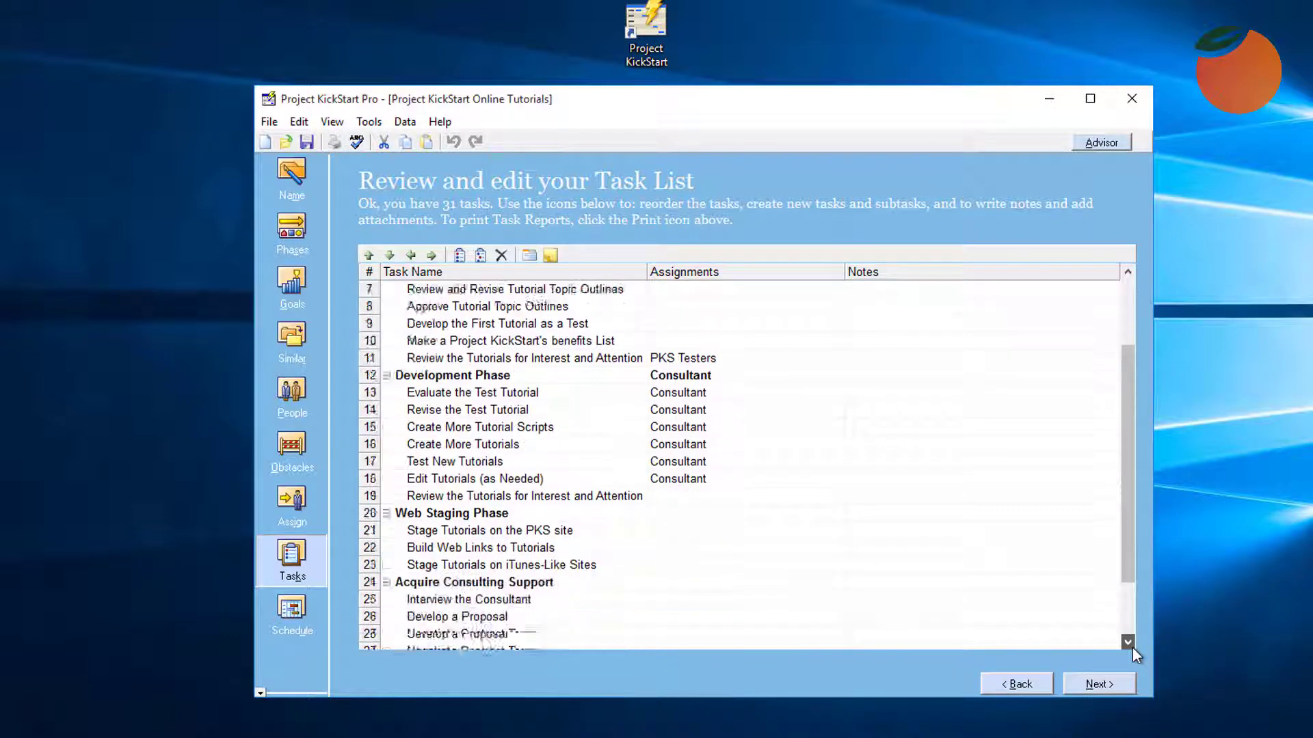
pyautogui.moveTo(1126, 629); pyautogui.dragTo(1103, 674)
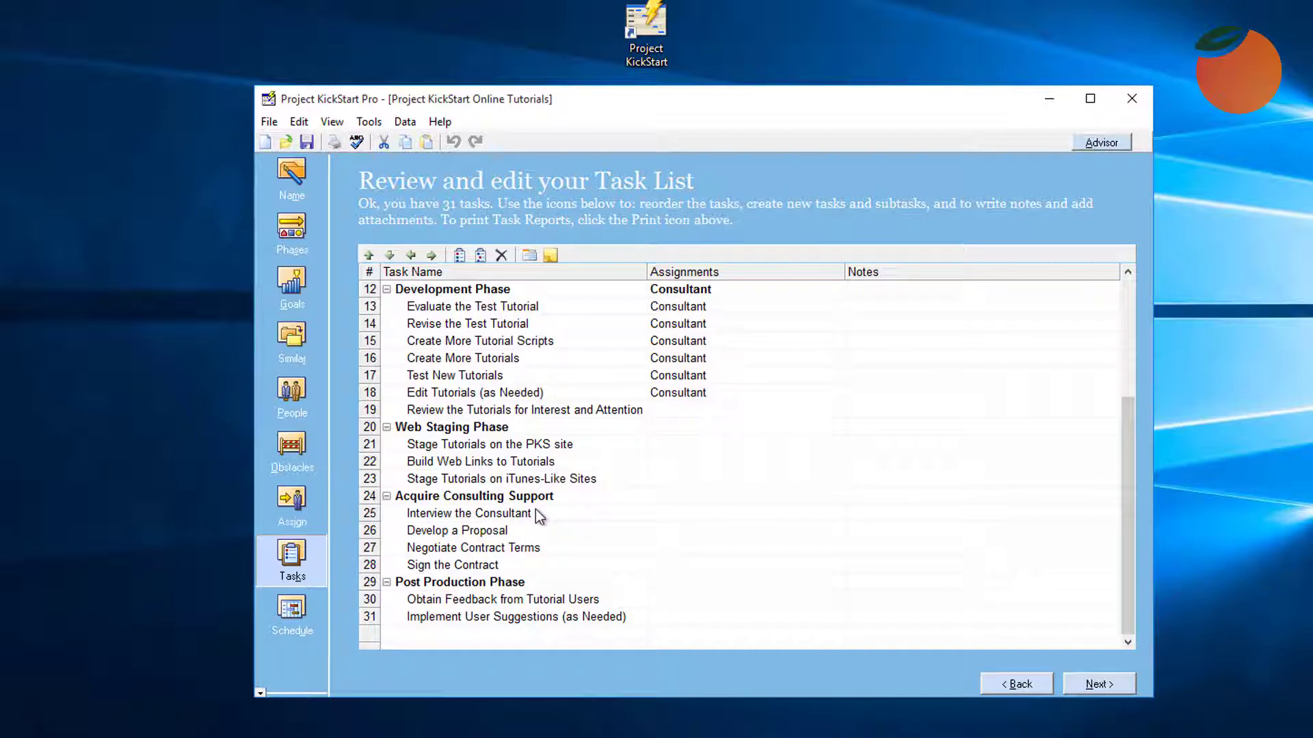
pyautogui.scroll(4, 536, 510)
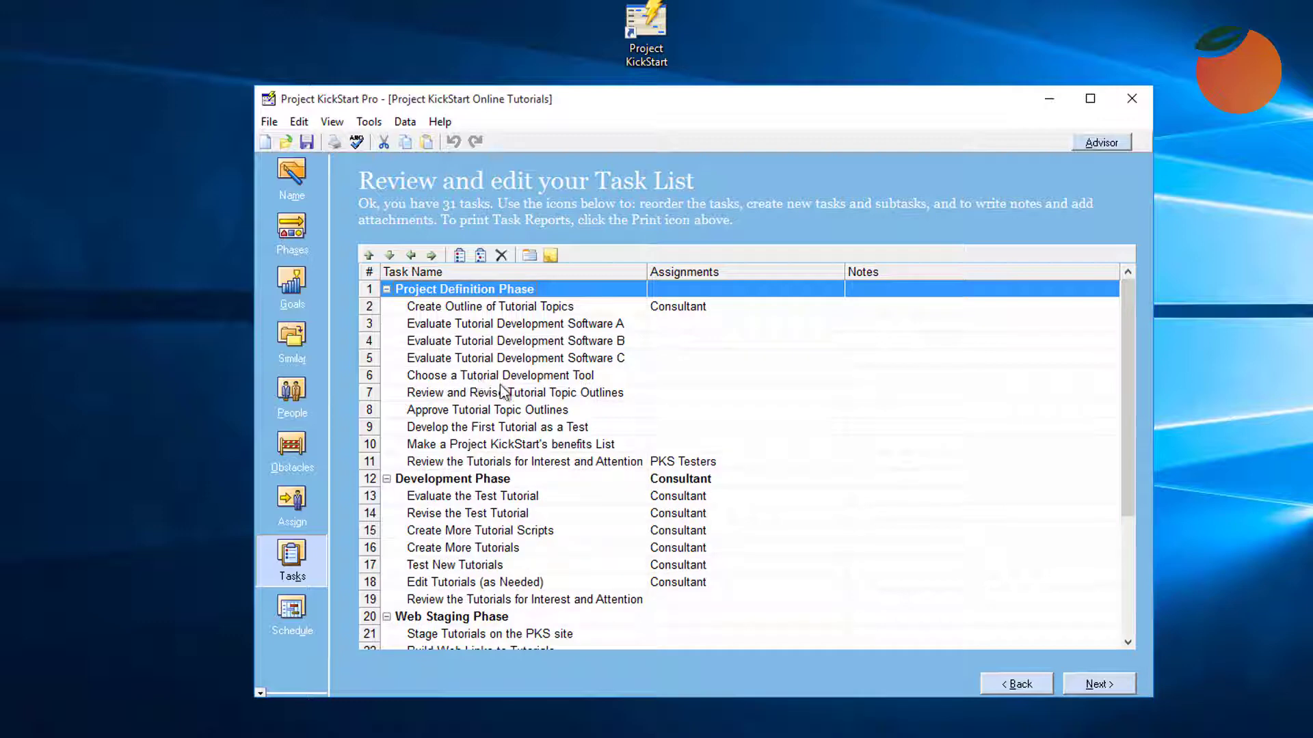
pyautogui.click(465, 530)
pyautogui.scroll(-4, 462, 502)
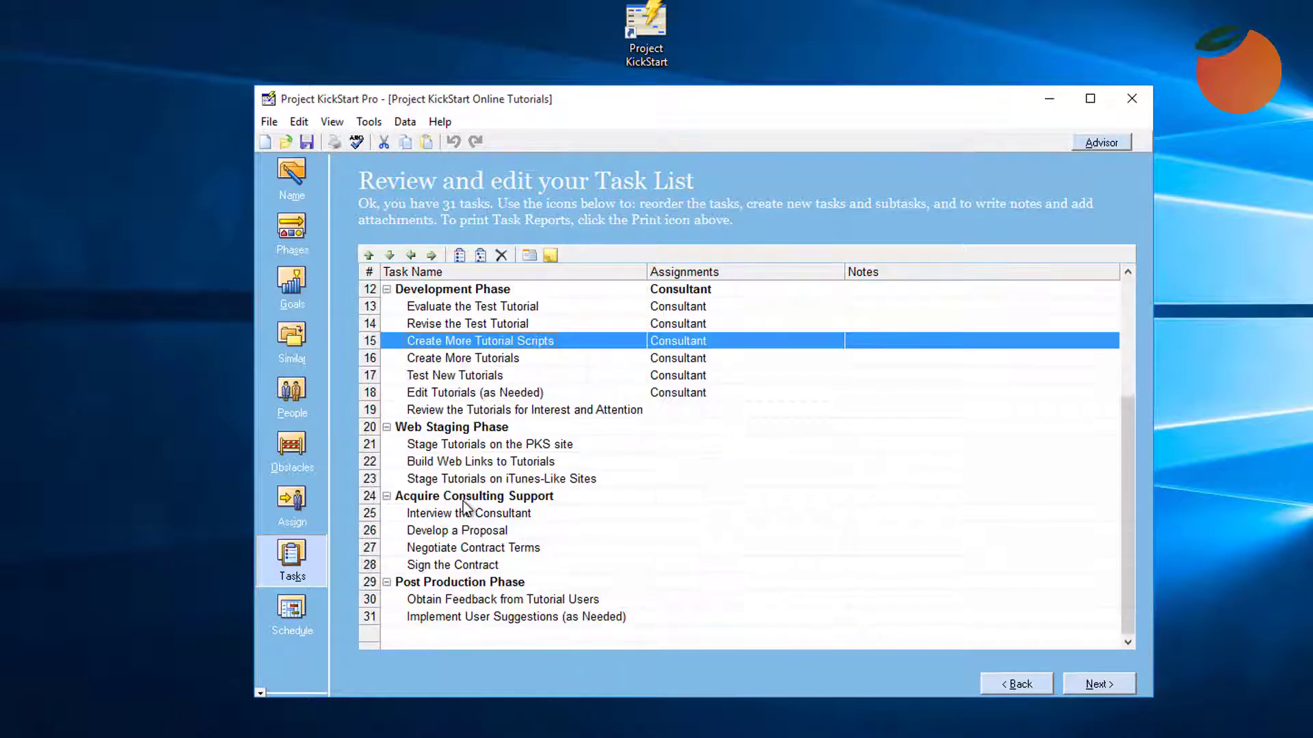
pyautogui.click(462, 496)
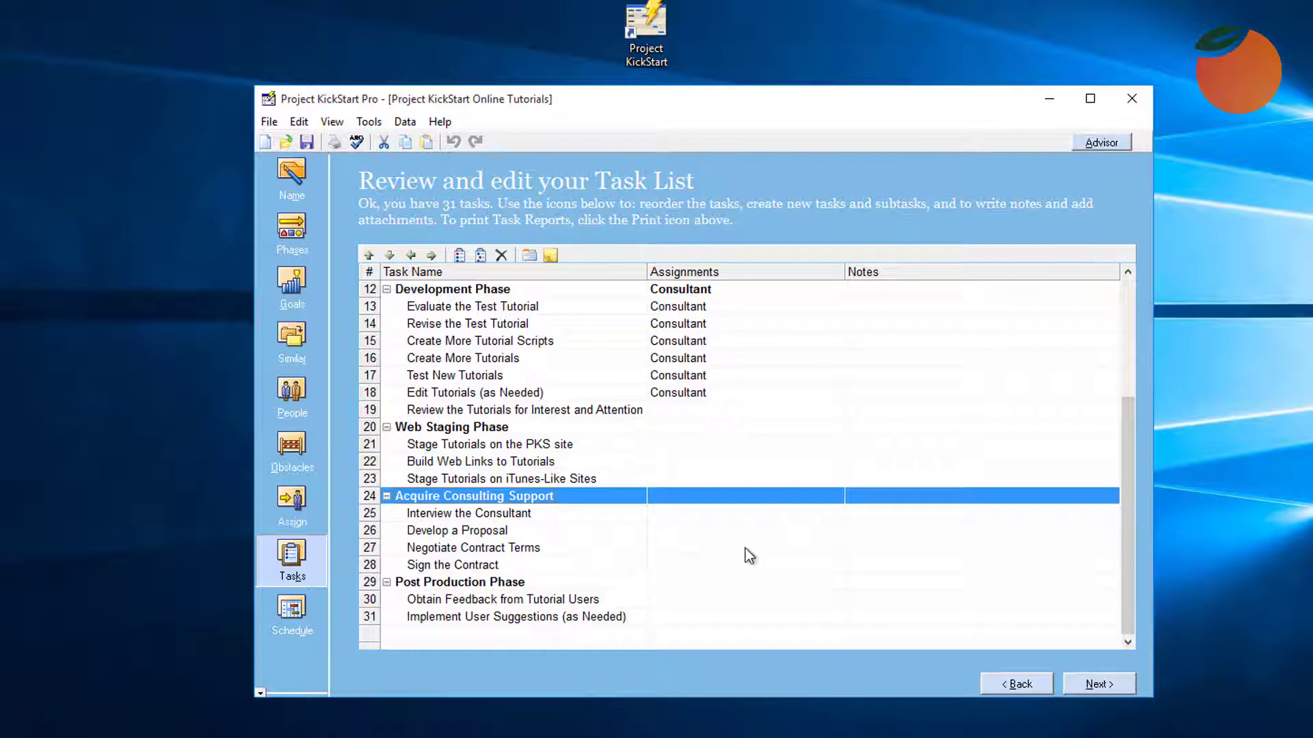
pyautogui.click(368, 255)
pyautogui.click(368, 255)
pyautogui.click(368, 255)
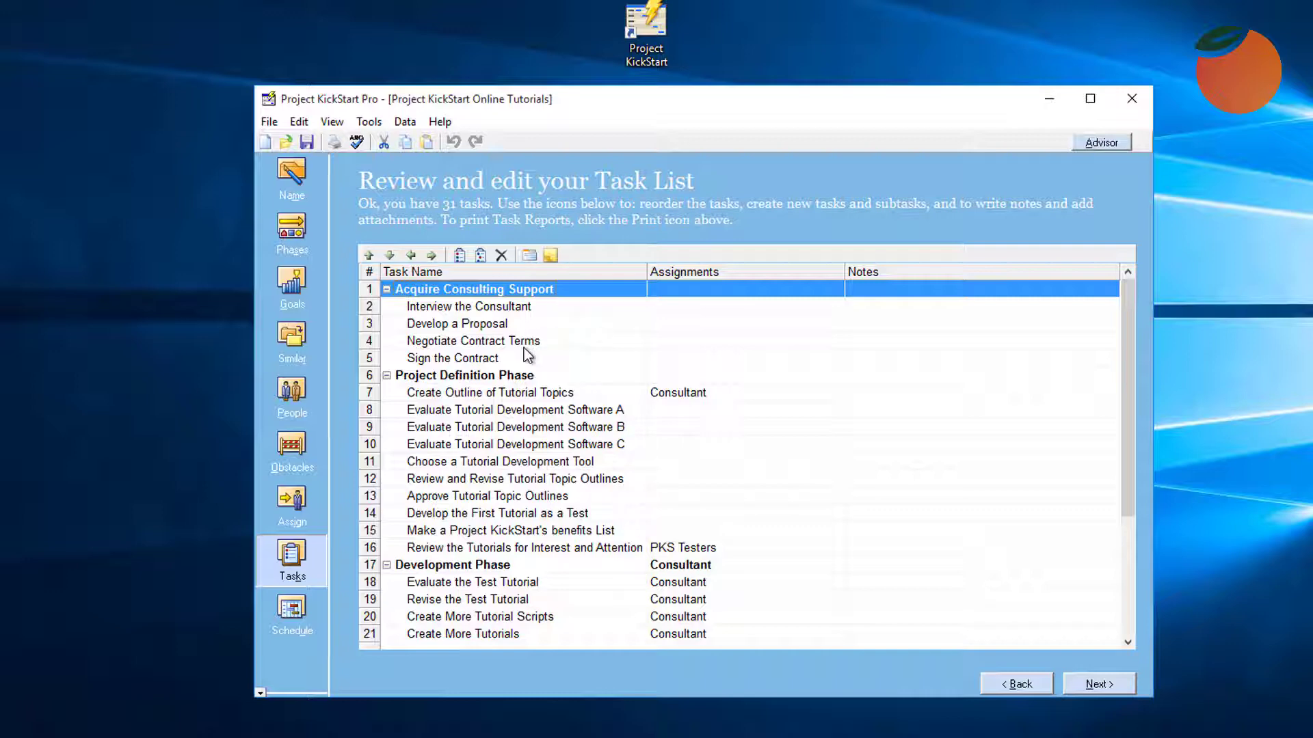
# Step: Move Create Outline of Tutorial Topics down three rows, below the Software evaluation tasks
pyautogui.click(455, 396)
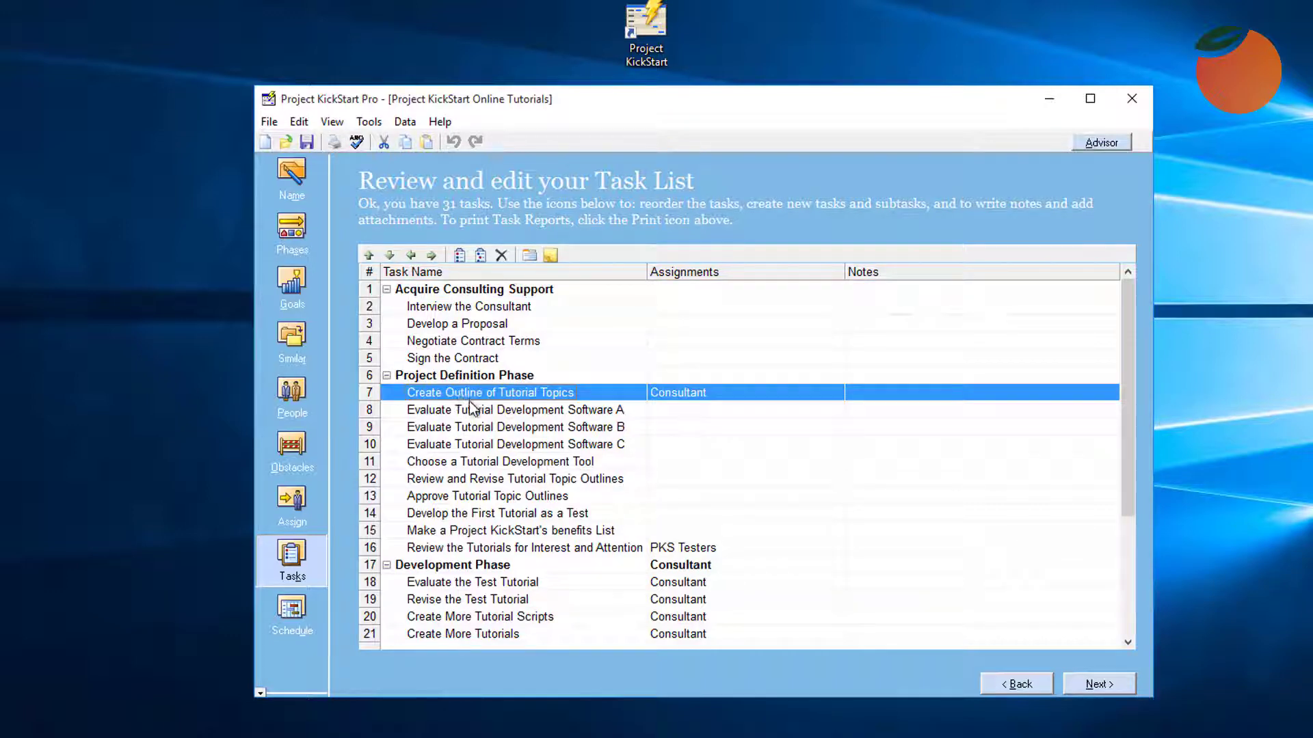
pyautogui.click(455, 444)
pyautogui.click(391, 257)
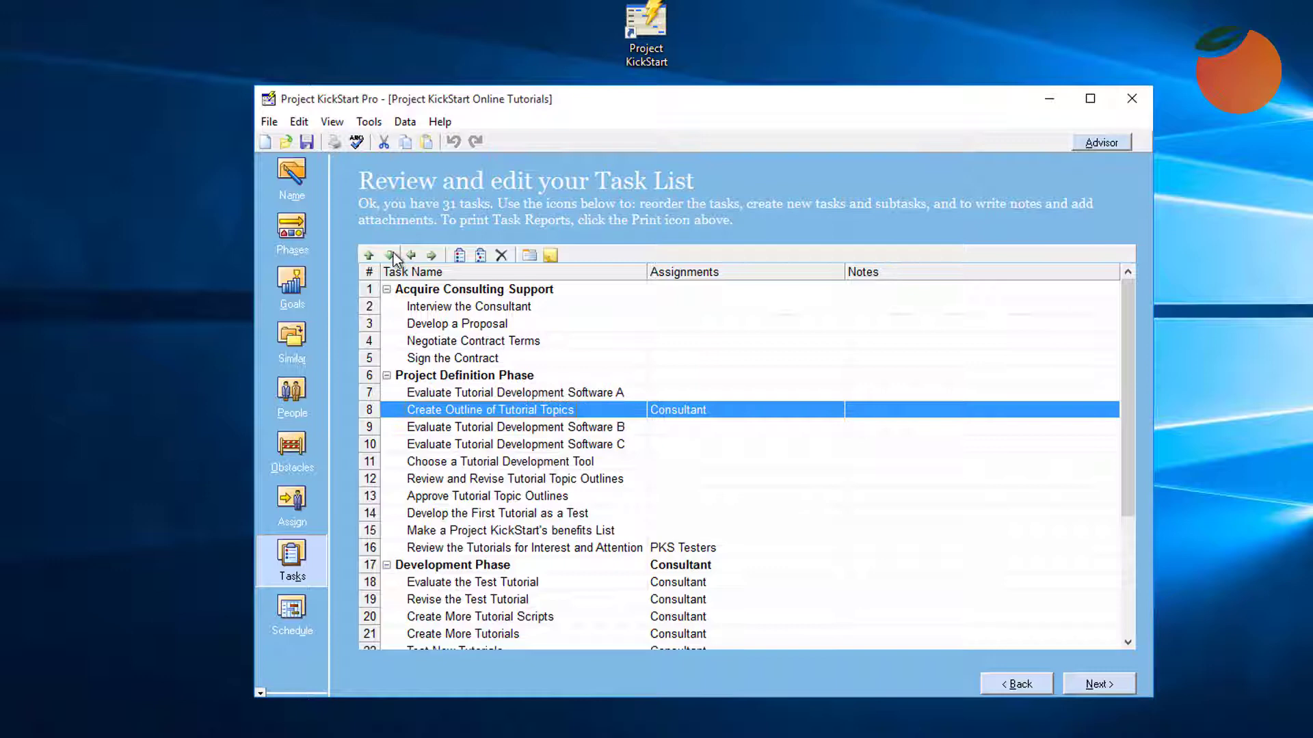
pyautogui.click(391, 257)
pyautogui.click(391, 257)
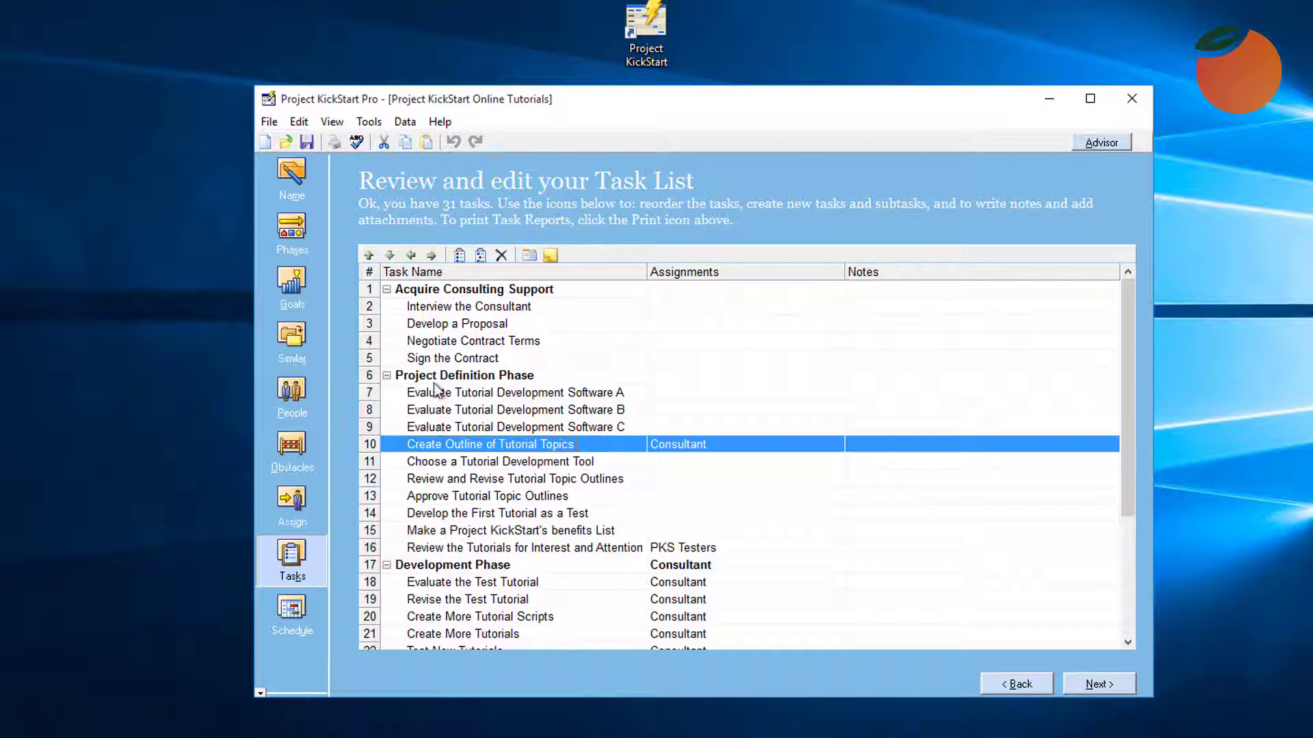
# Step: Insert a new task named Evaluate Tutorial Development Software among the Software A–C tasks
pyautogui.click(478, 395)
pyautogui.keyDown('shift'); pyautogui.click(482, 431); pyautogui.keyUp('shift')
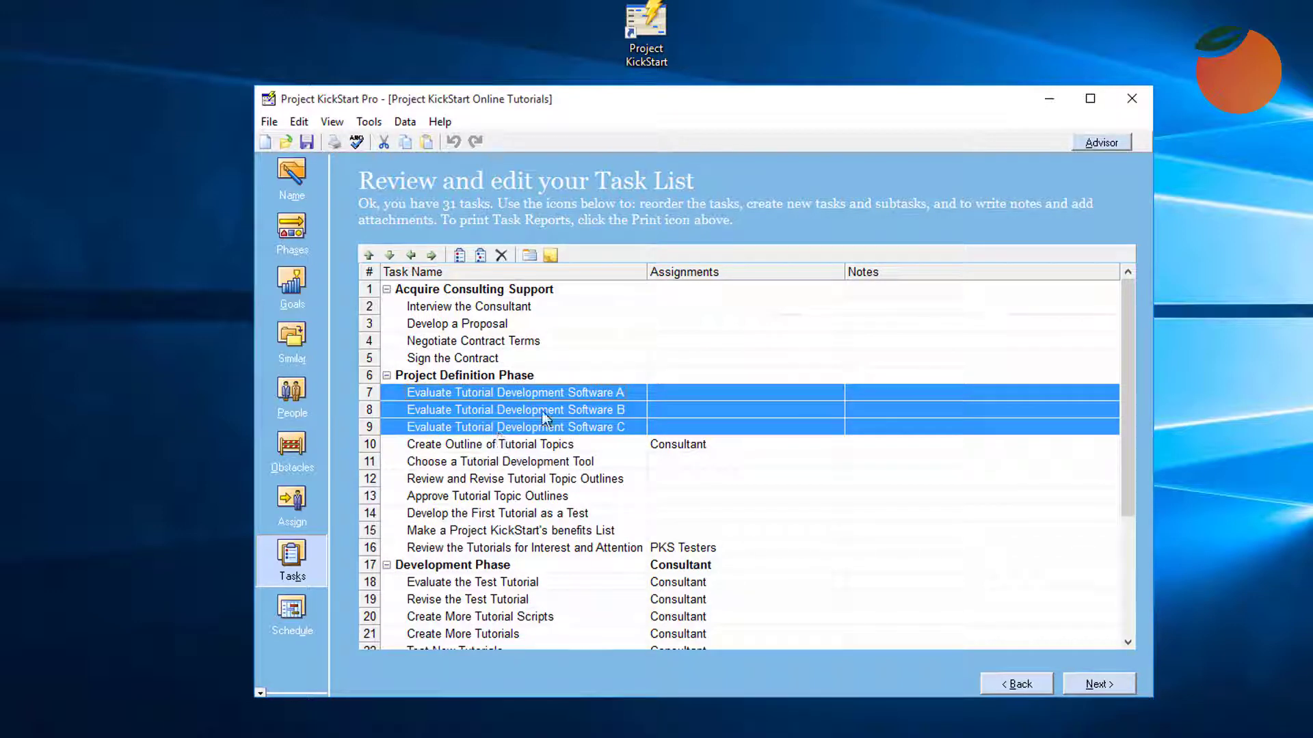
pyautogui.click(485, 389)
pyautogui.keyDown('shift'); pyautogui.click(496, 429); pyautogui.keyUp('shift')
pyautogui.click(511, 392)
pyautogui.click(489, 428)
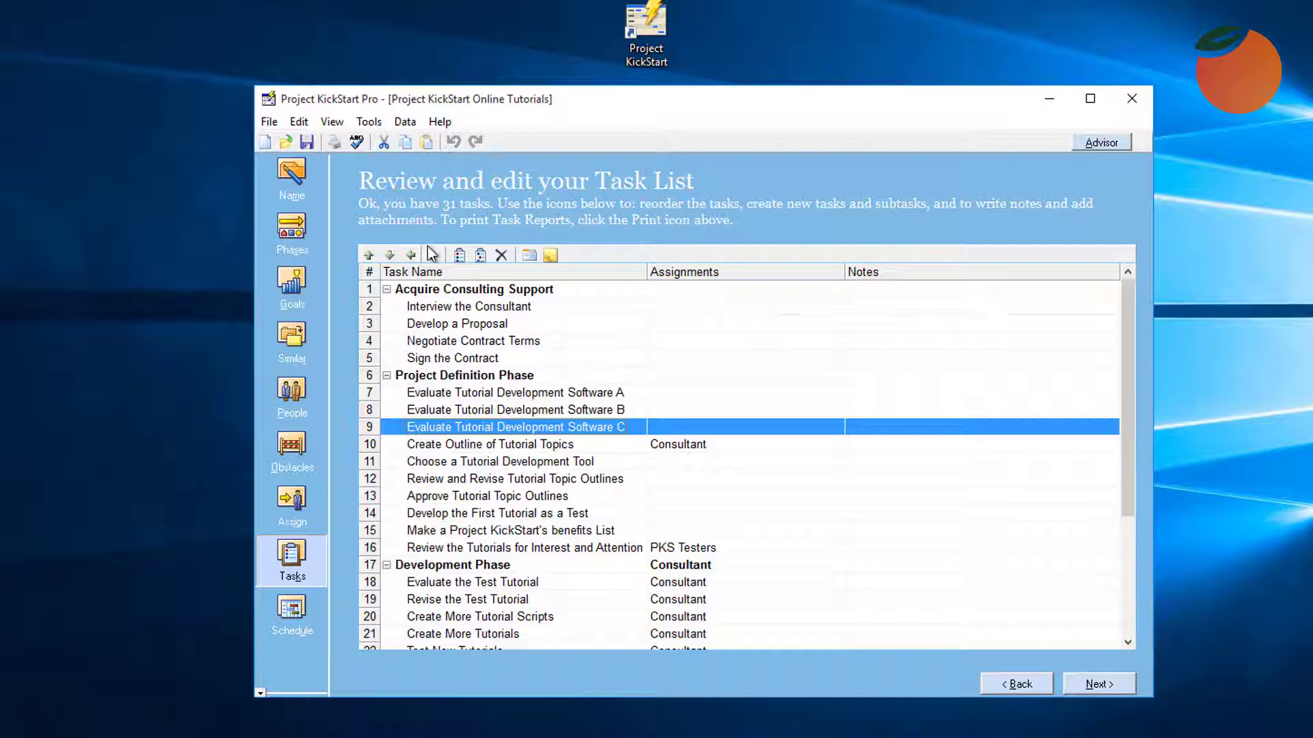
pyautogui.click(459, 255)
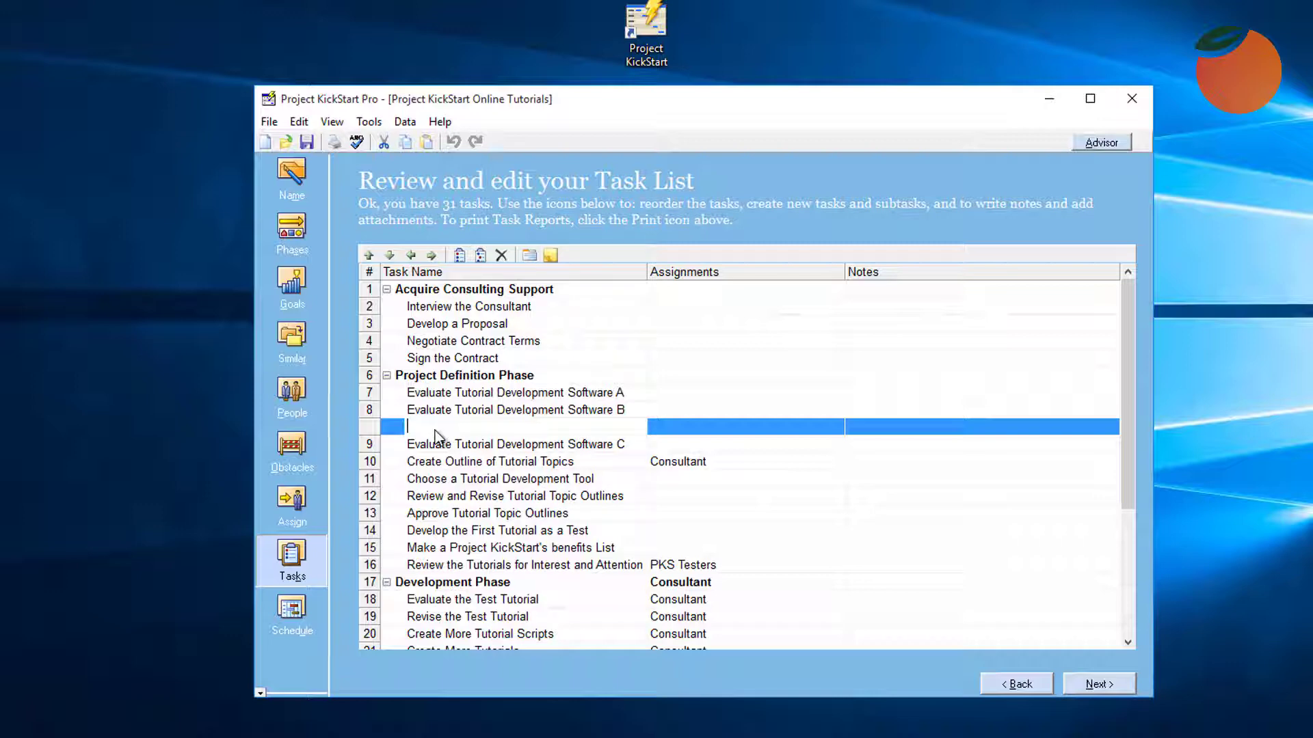
pyautogui.write('Evaluate Tutorial Development SOftw')
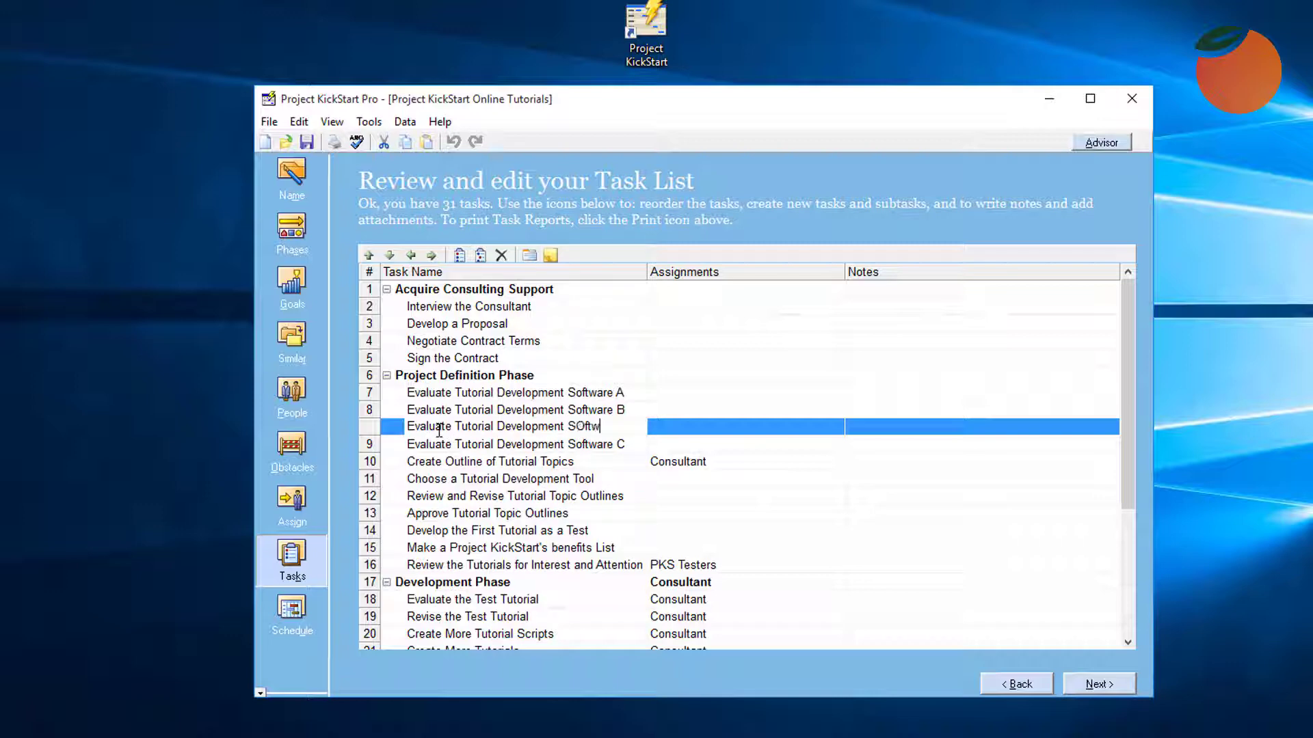
pyautogui.press('BackSpace')
pyautogui.press('BackSpace')
pyautogui.press('BackSpace')
pyautogui.press('BackSpace')
pyautogui.write('oftware')
pyautogui.press('Return')
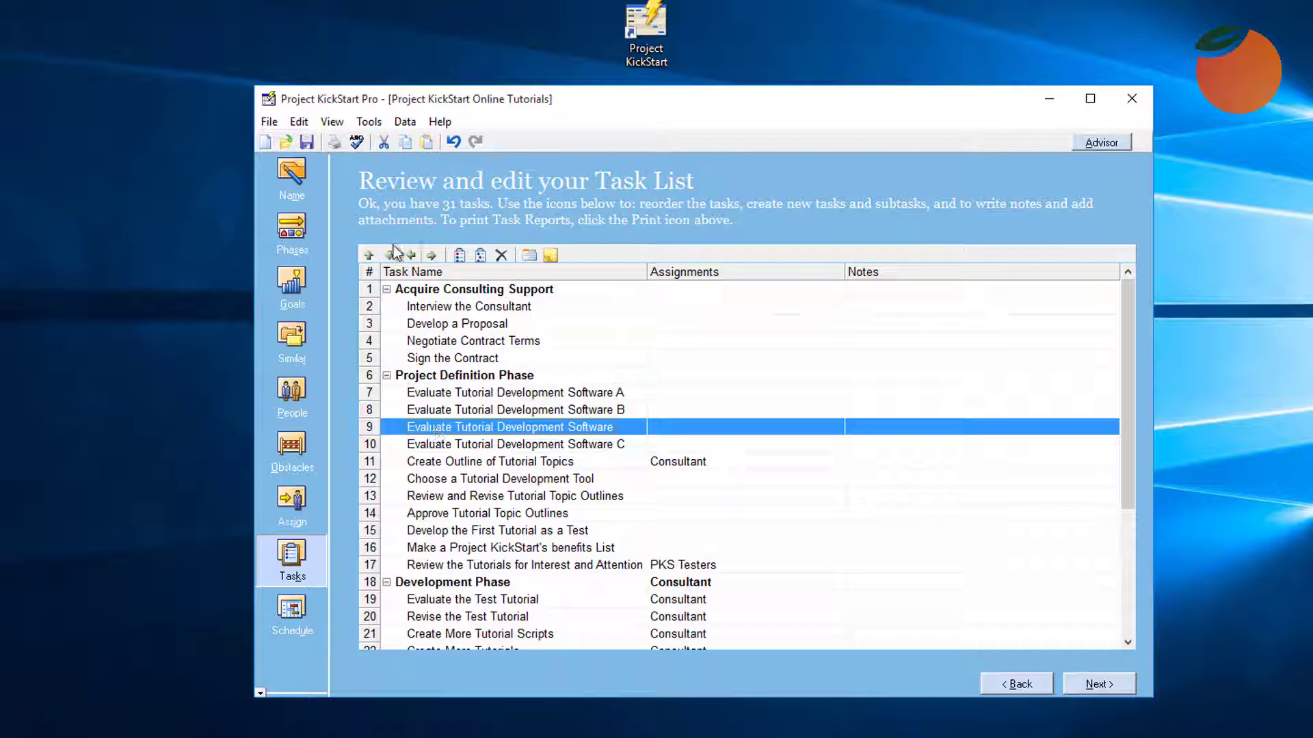
# Step: Place the new task above Software A and indent Software A, B and C beneath it
pyautogui.click(368, 255)
pyautogui.click(368, 255)
pyautogui.click(488, 410)
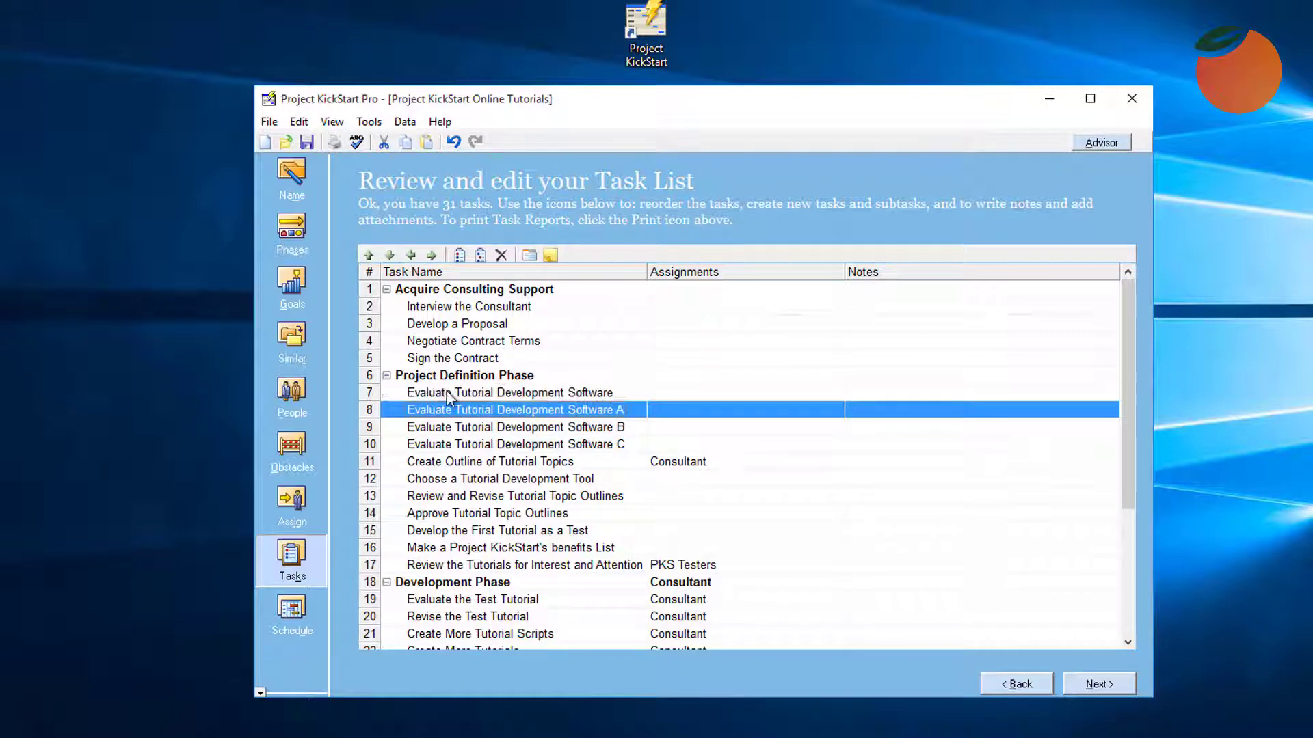
pyautogui.keyDown('shift'); pyautogui.click(462, 451); pyautogui.keyUp('shift')
pyautogui.click(431, 255)
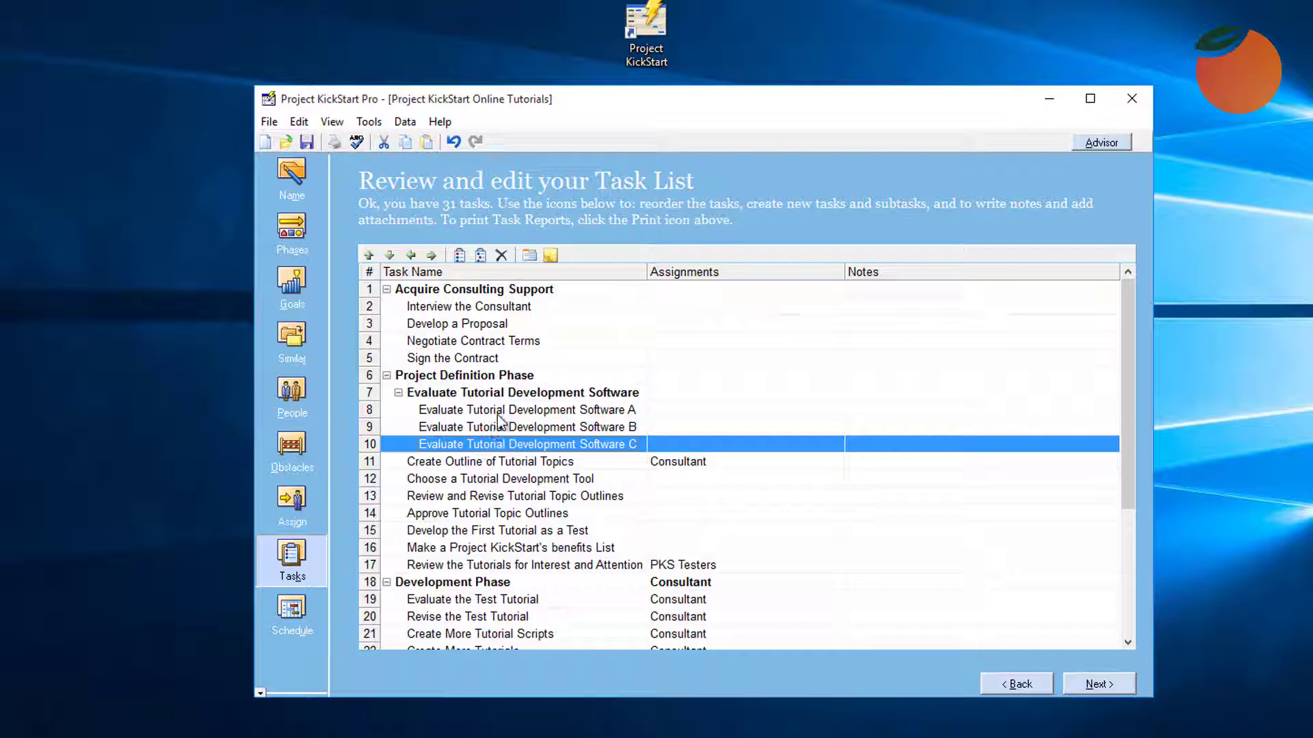
pyautogui.click(494, 393)
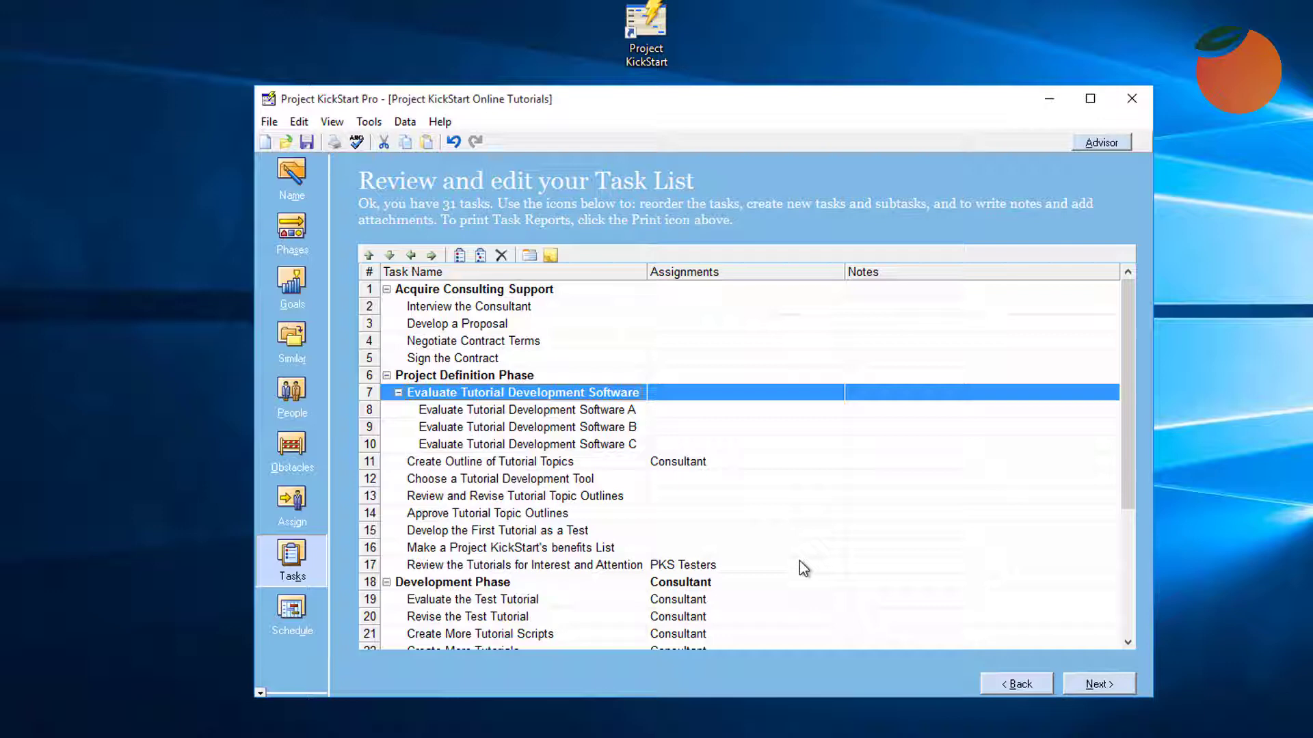
# Step: Scroll down the list and select Create More Tutorials in the Development Phase
pyautogui.click(502, 648)
pyautogui.scroll(-3, 557, 612)
pyautogui.click(499, 647)
pyautogui.scroll(-3, 557, 610)
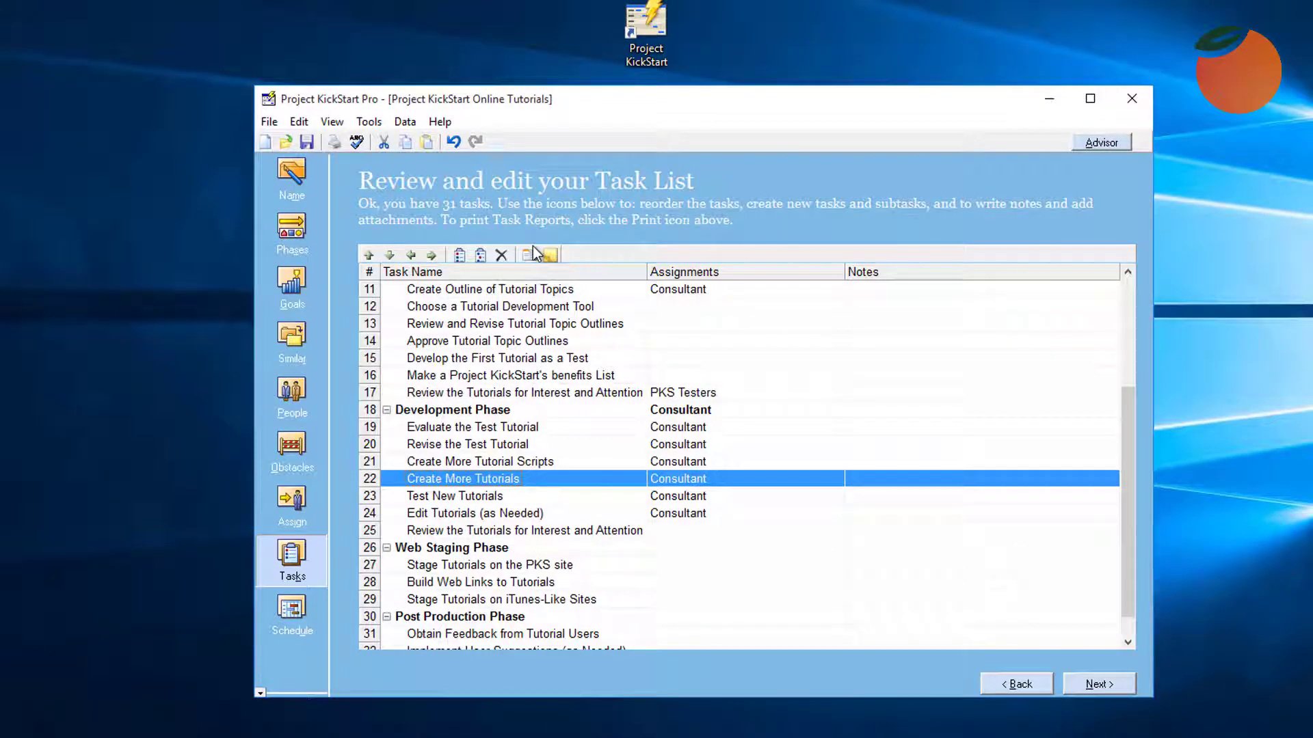
# Step: Open Create More Tutorials' task details and go to its Notes and Attachments page
pyautogui.click(529, 256)
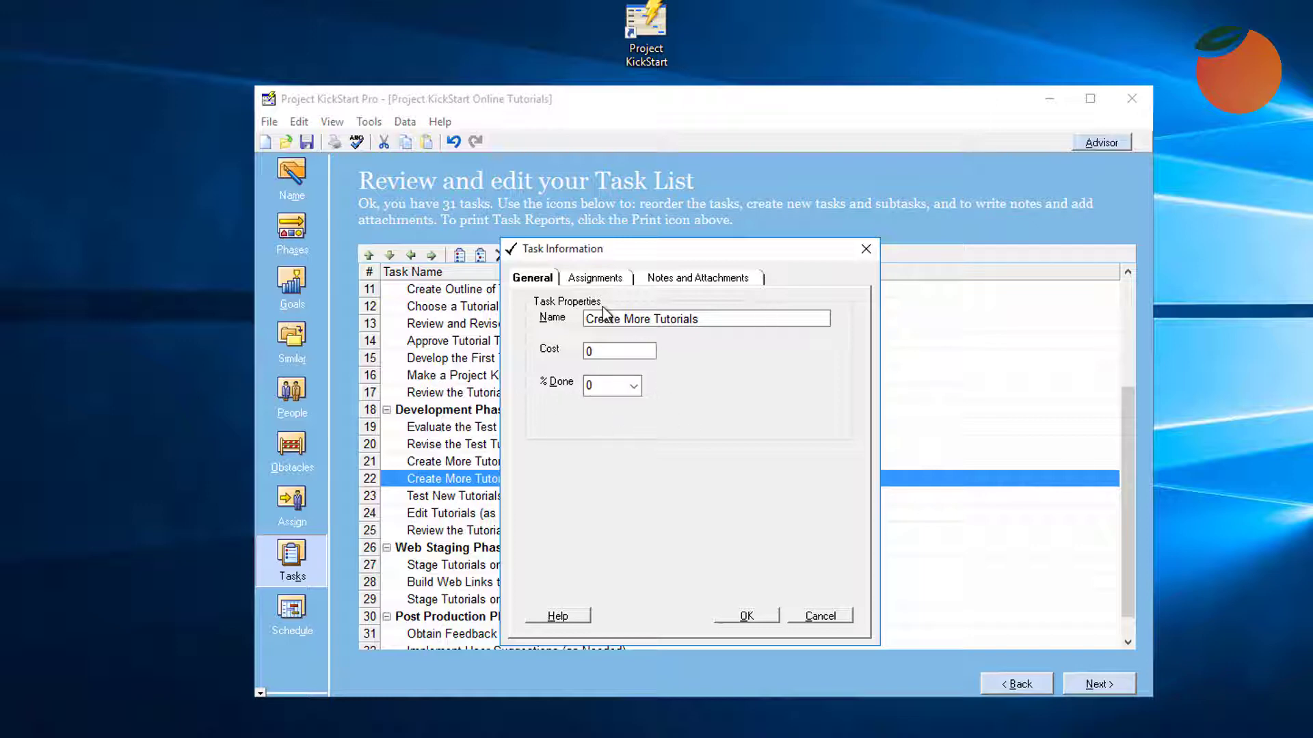
pyautogui.click(577, 281)
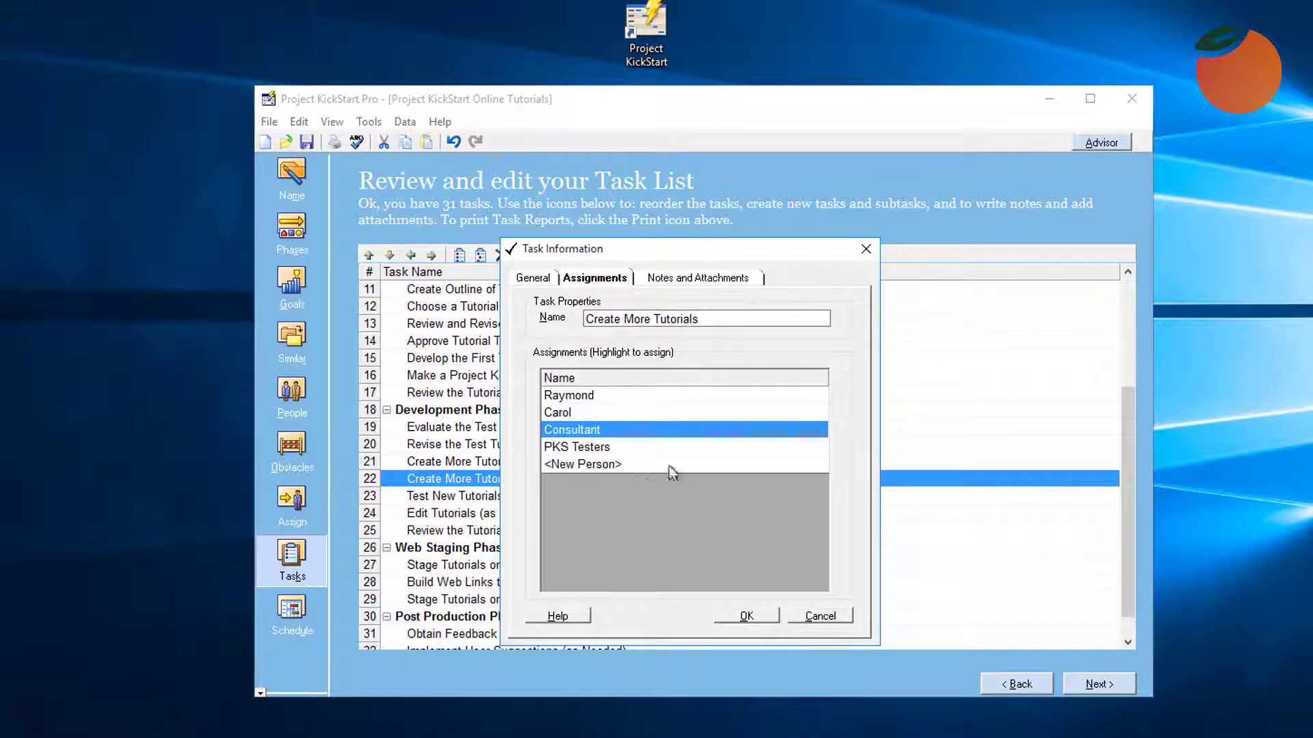
pyautogui.click(682, 281)
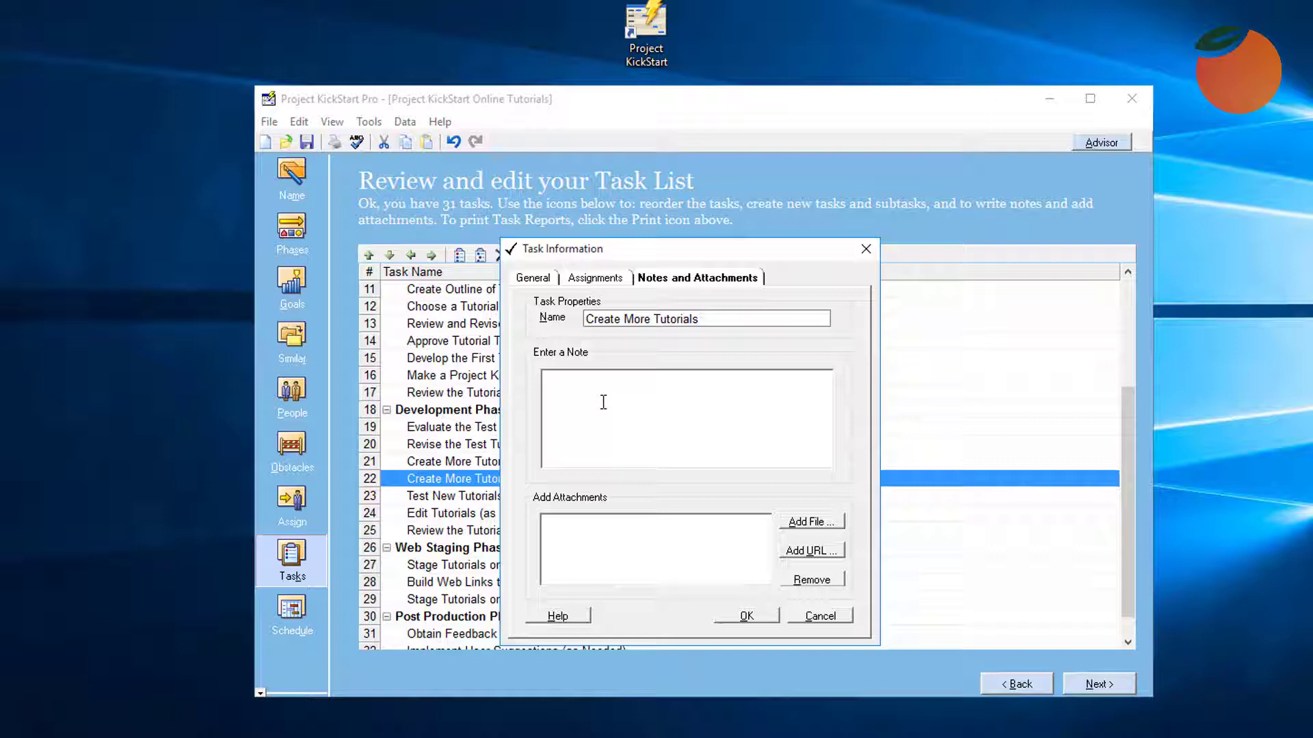
# Step: Write the note 'Reminder: Target keeping Tutorials to 5-6 minutes.' for the task
pyautogui.click(675, 427)
pyautogui.click(715, 317)
pyautogui.write('Reminder: Target keeping Tutorials to 5-6 minutes.')
pyautogui.click(811, 553)
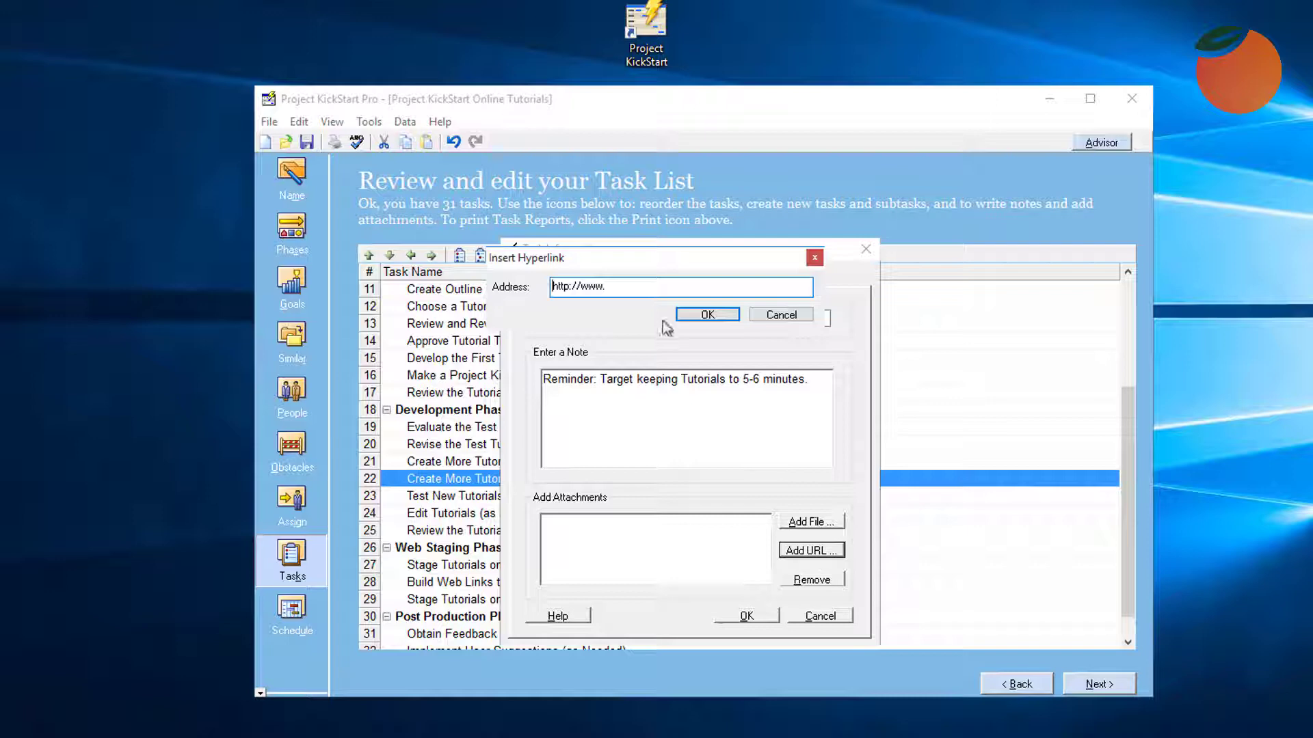
pyautogui.click(623, 285)
pyautogui.write('projectkickstart.com/tutorials')
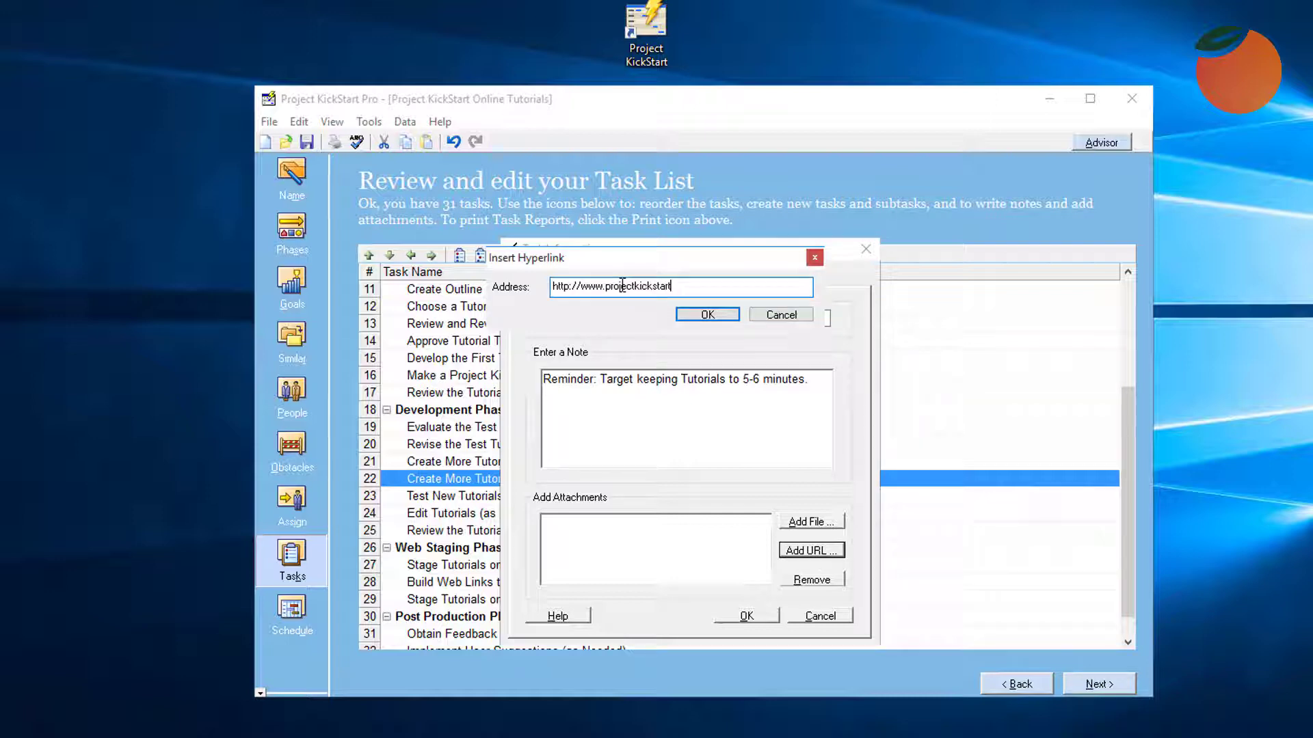
pyautogui.click(709, 315)
pyautogui.click(751, 616)
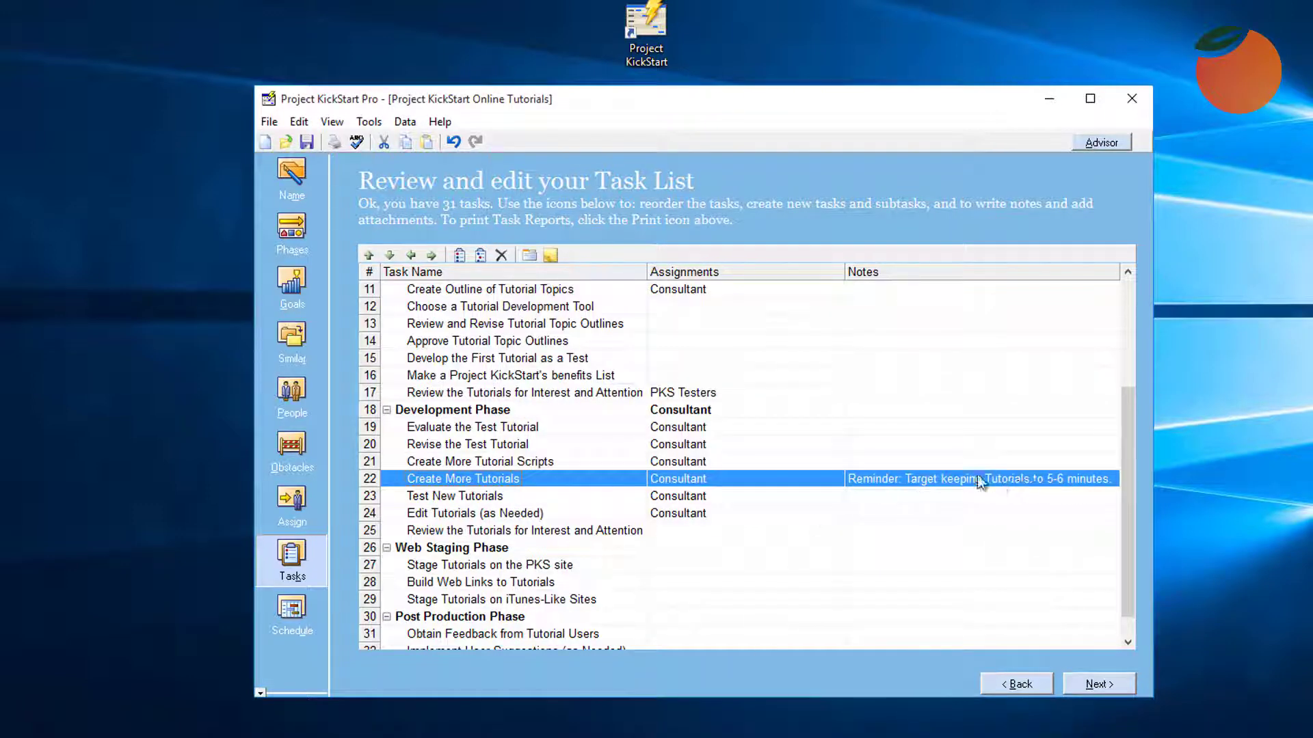
pyautogui.click(859, 483)
pyautogui.scroll(-1, 1101, 564)
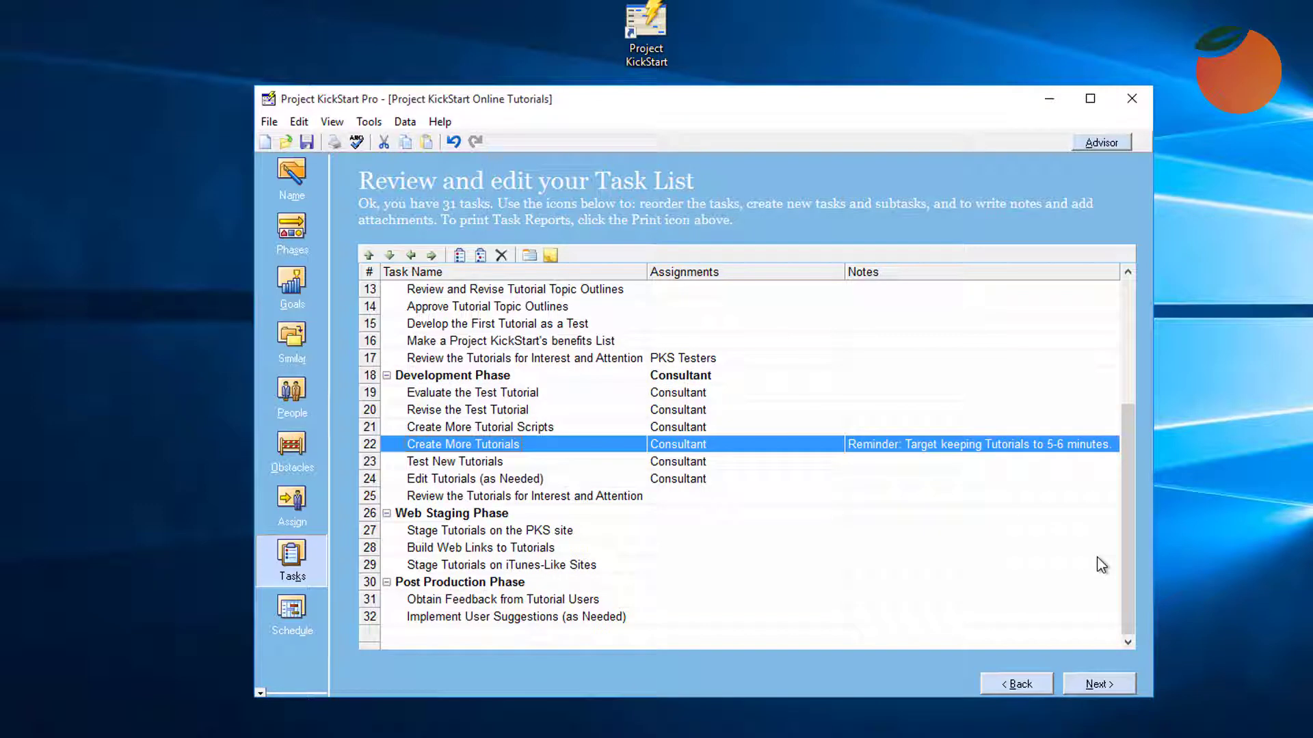